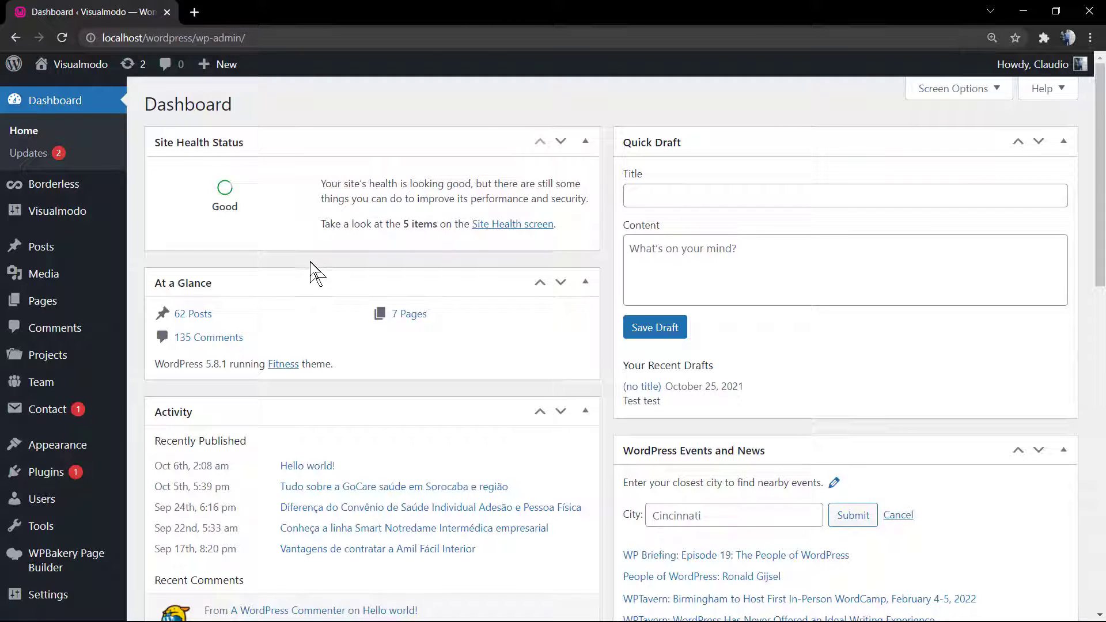
Step: Start a new post from the Posts menu
mouse_move(80, 246)
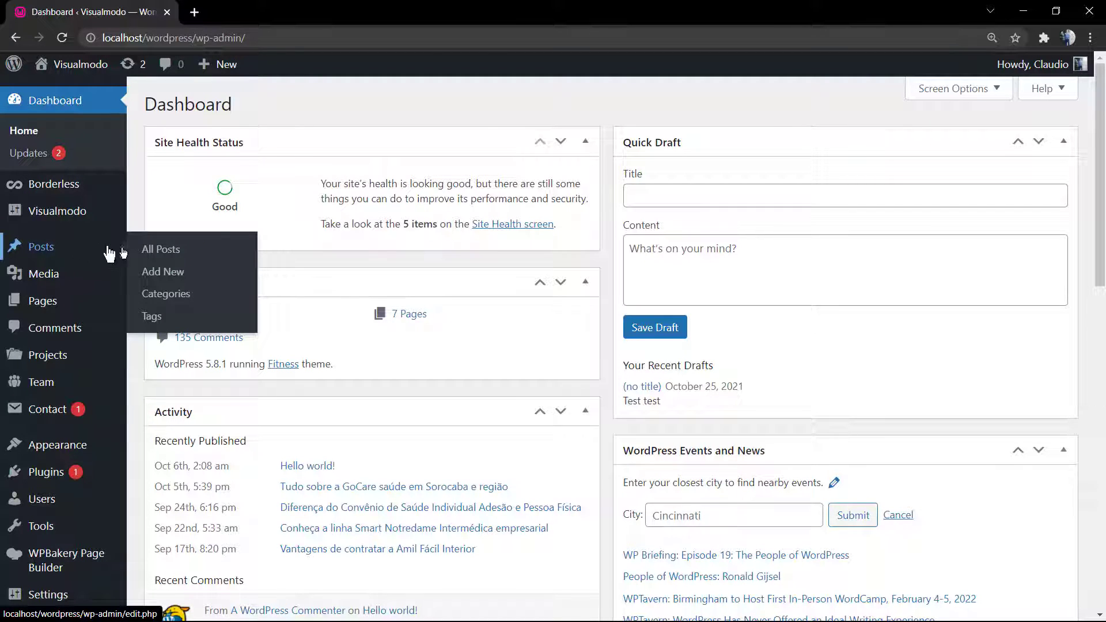
left_click(77, 258)
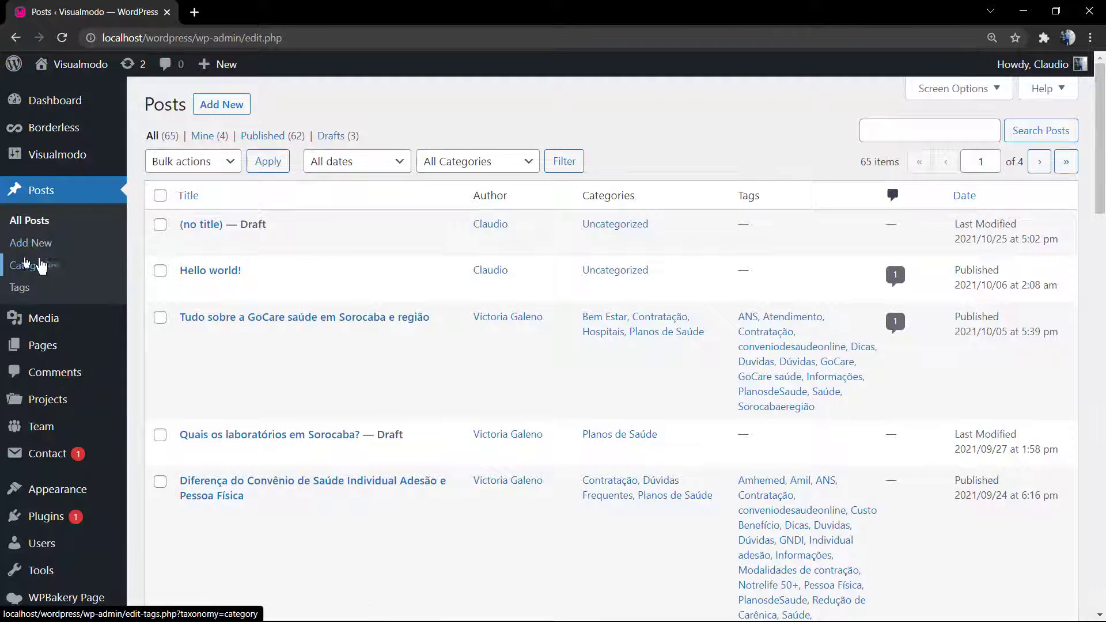
left_click(33, 245)
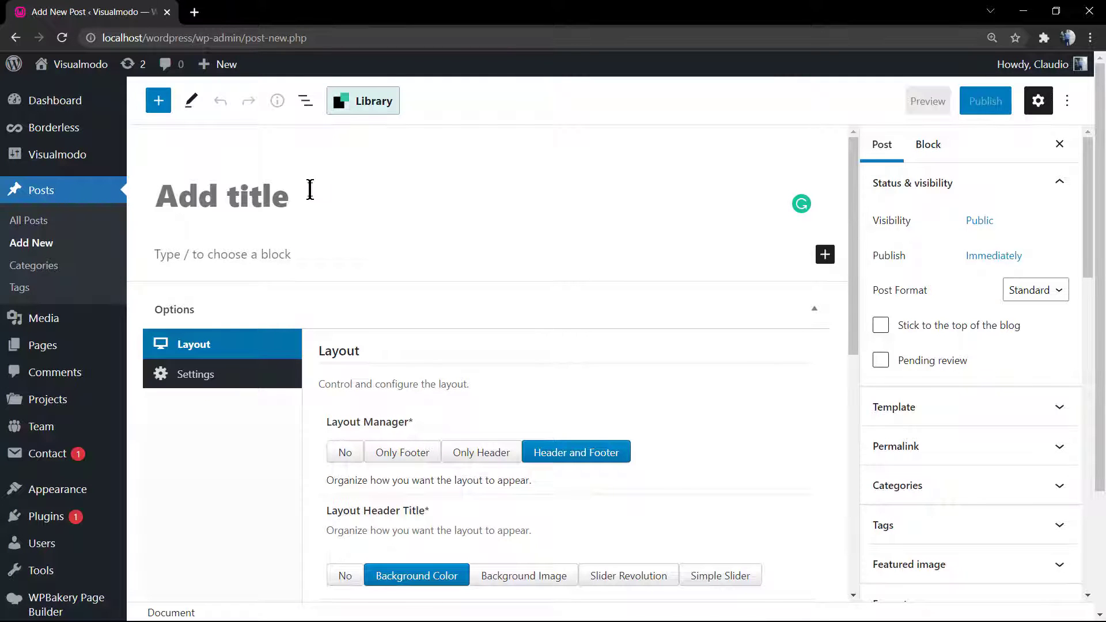
Step: Title the post 'Columns in WP Editor', fixing the typo, and move into the body
type("Columns in WP Eduitor")
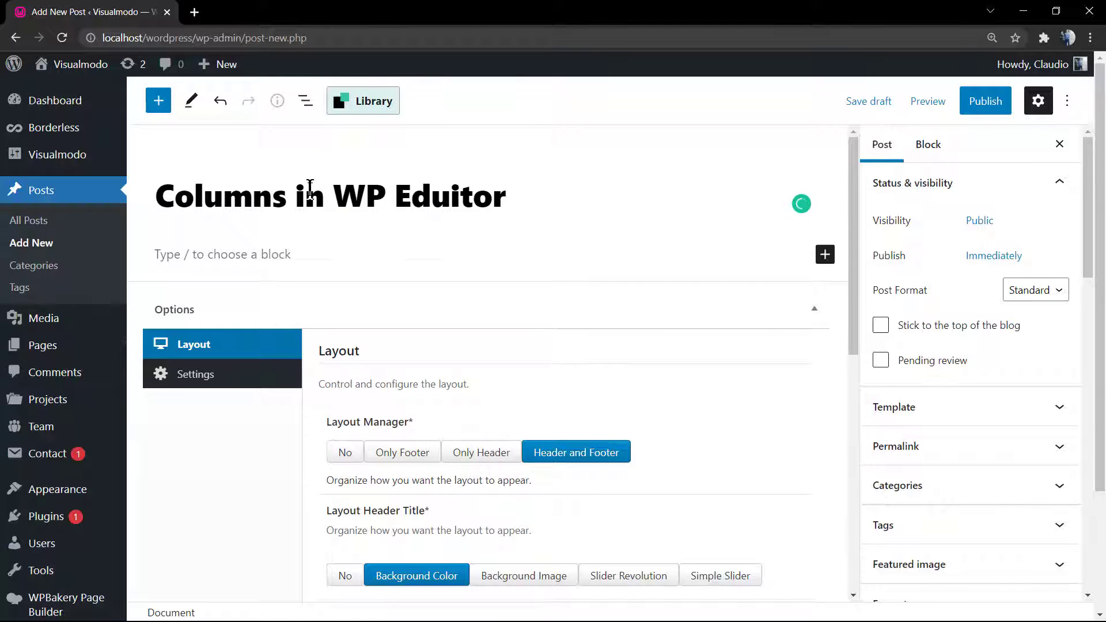
key("BackSpace")
key("BackSpace")
key("BackSpace")
type("tor")
key("Return")
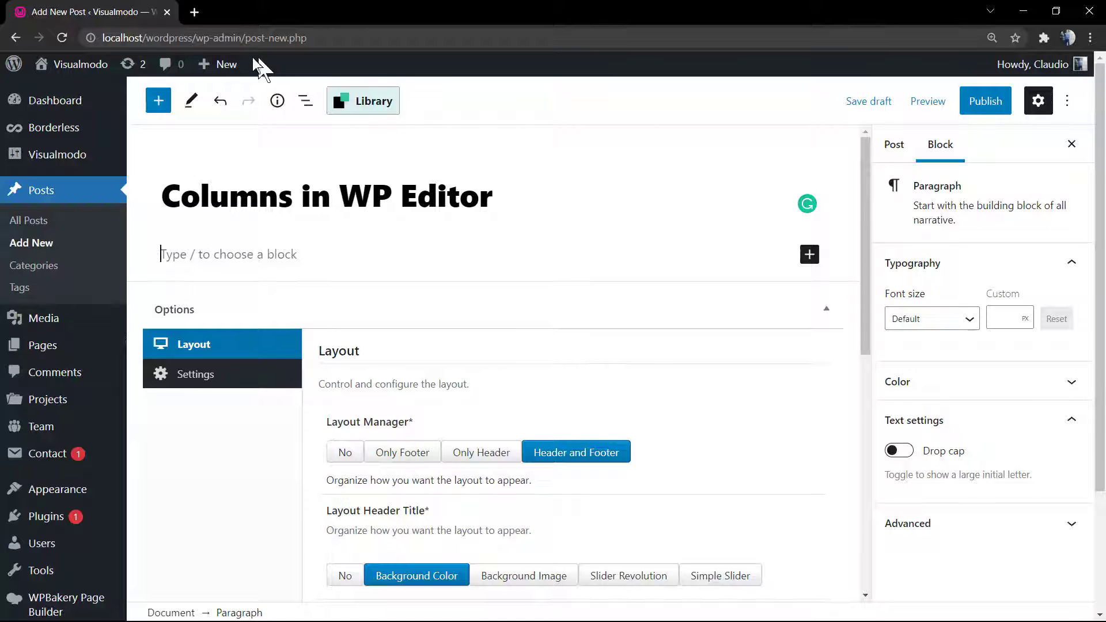
Step: In a new tab, search 'lorem ipsum' and select the first three lipsum.com paragraphs
left_click(194, 12)
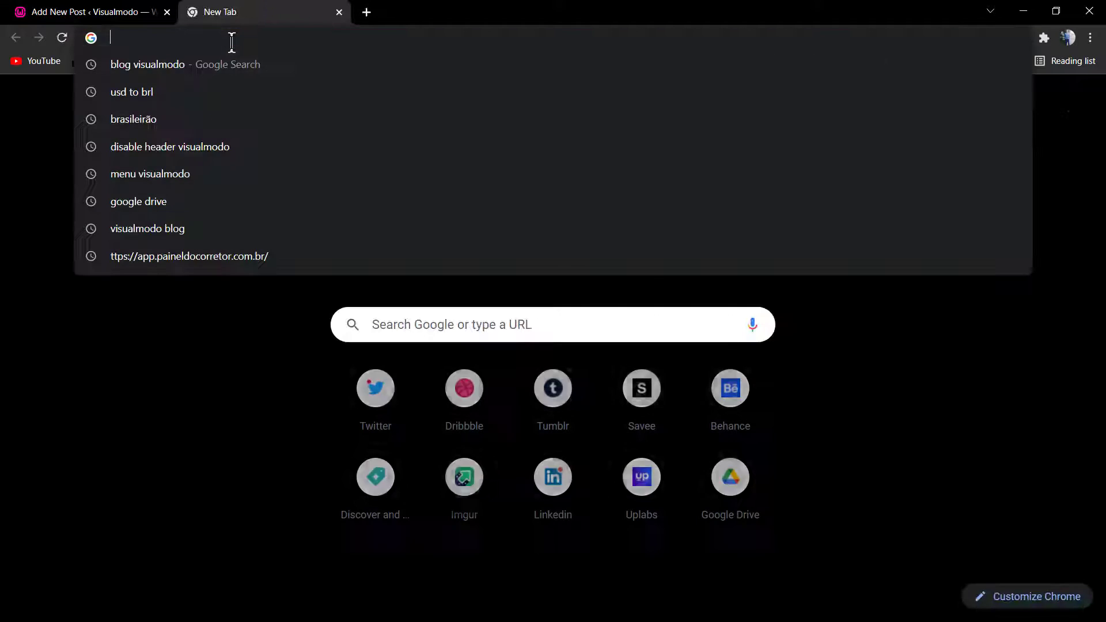
type("lorem i")
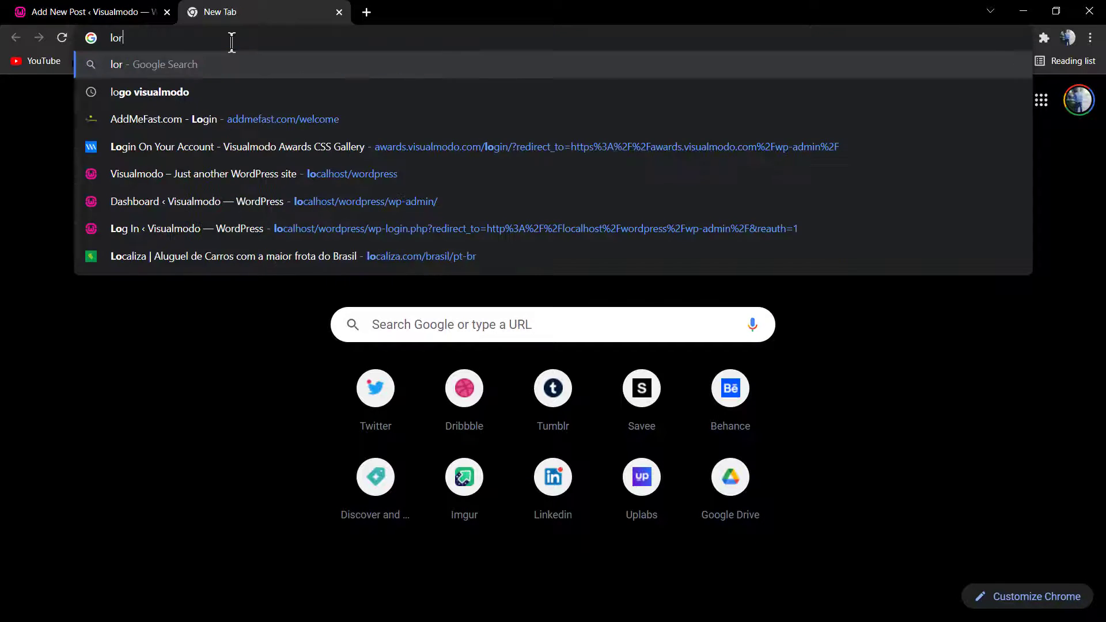
type("psom")
key("Return")
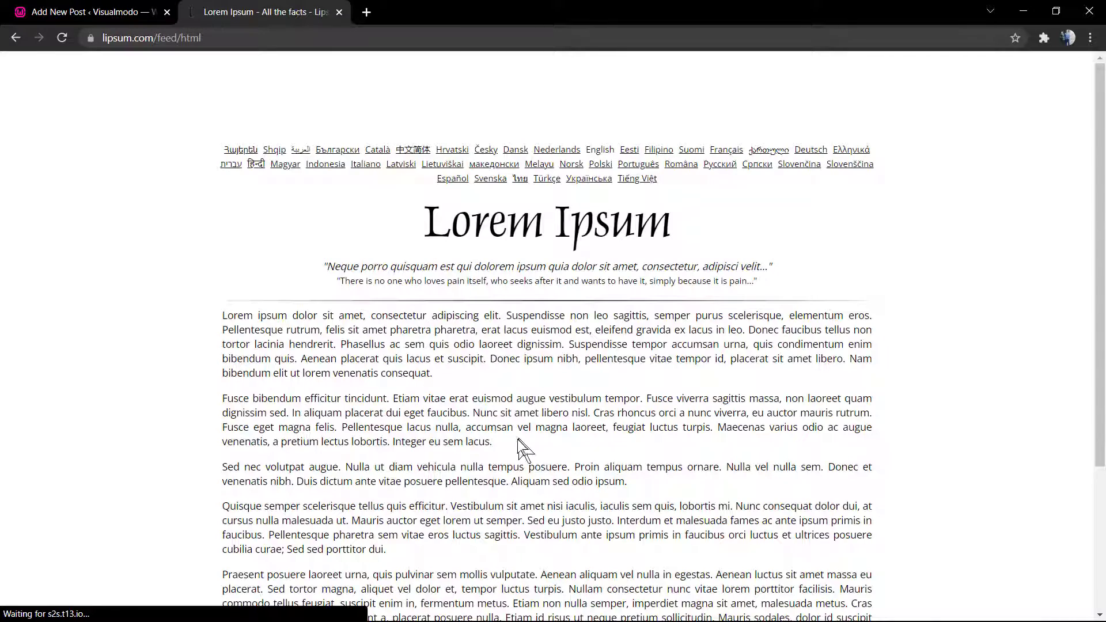
left_click_drag(502, 444, 371, 373)
left_click_drag(627, 481, 224, 315)
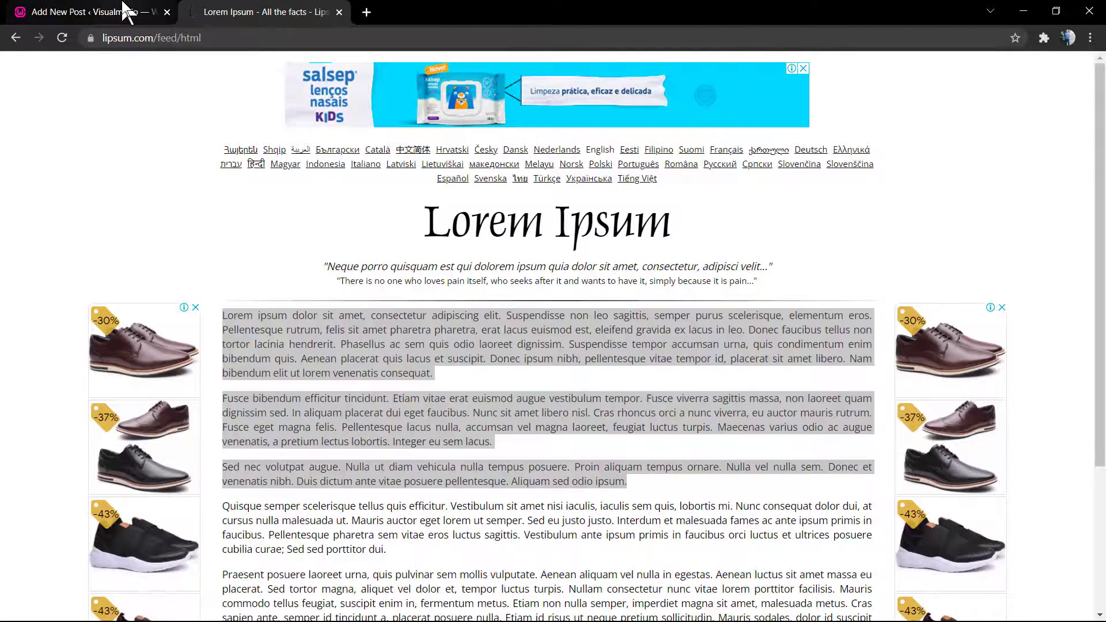
Step: Paste the three Lorem Ipsum paragraphs into the WordPress post body
left_click(93, 11)
left_click(282, 254)
key("ctrl+v")
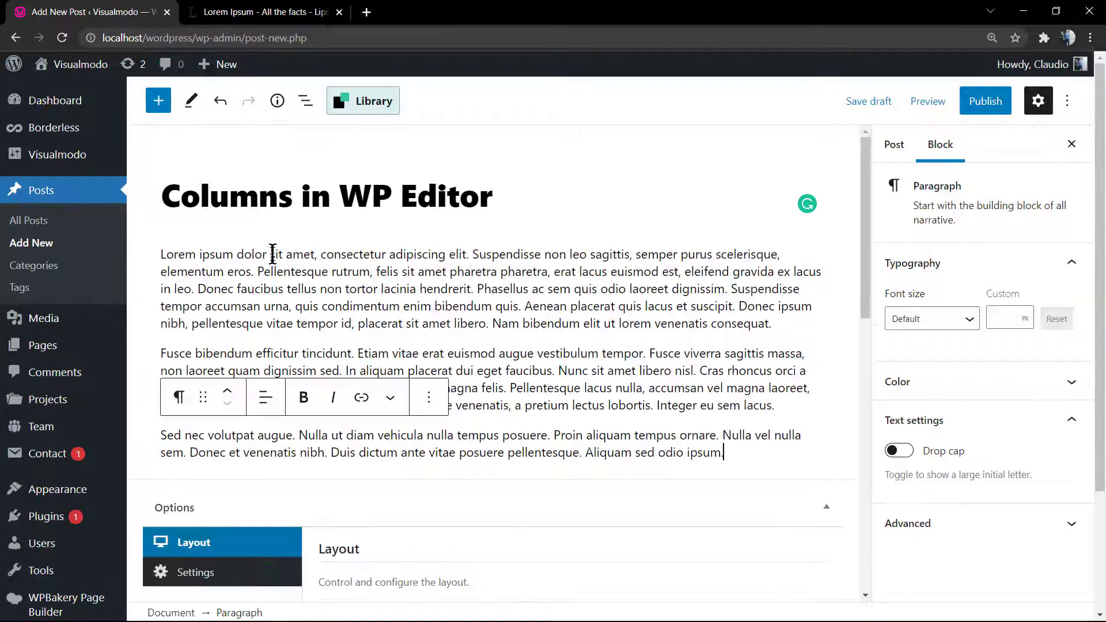
left_click(553, 379)
left_click(519, 322)
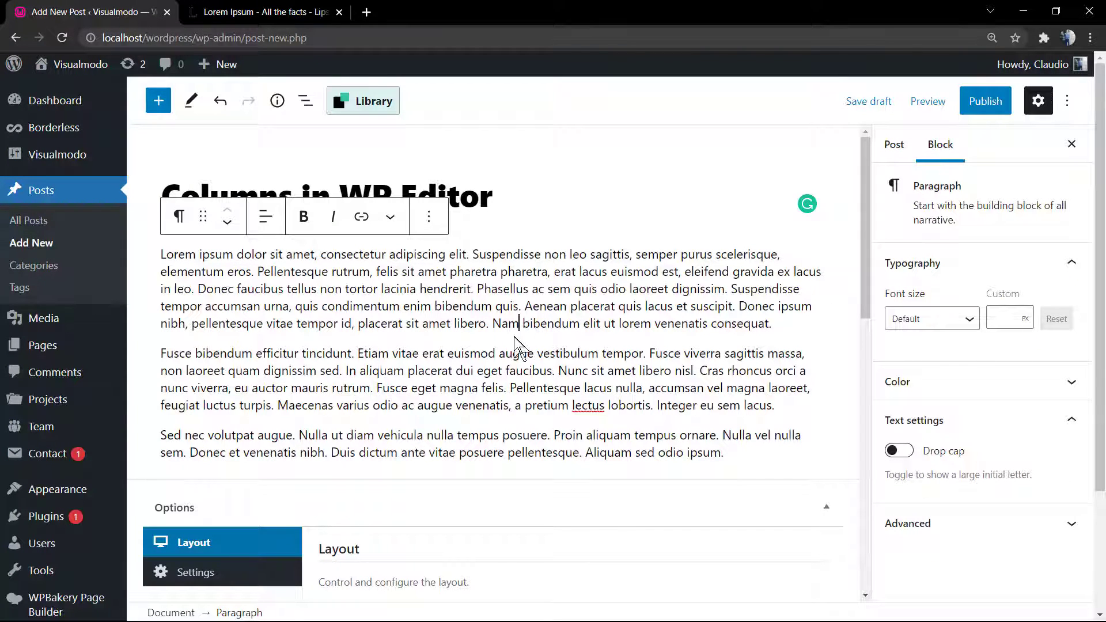
scroll(715, 386, "down", 1)
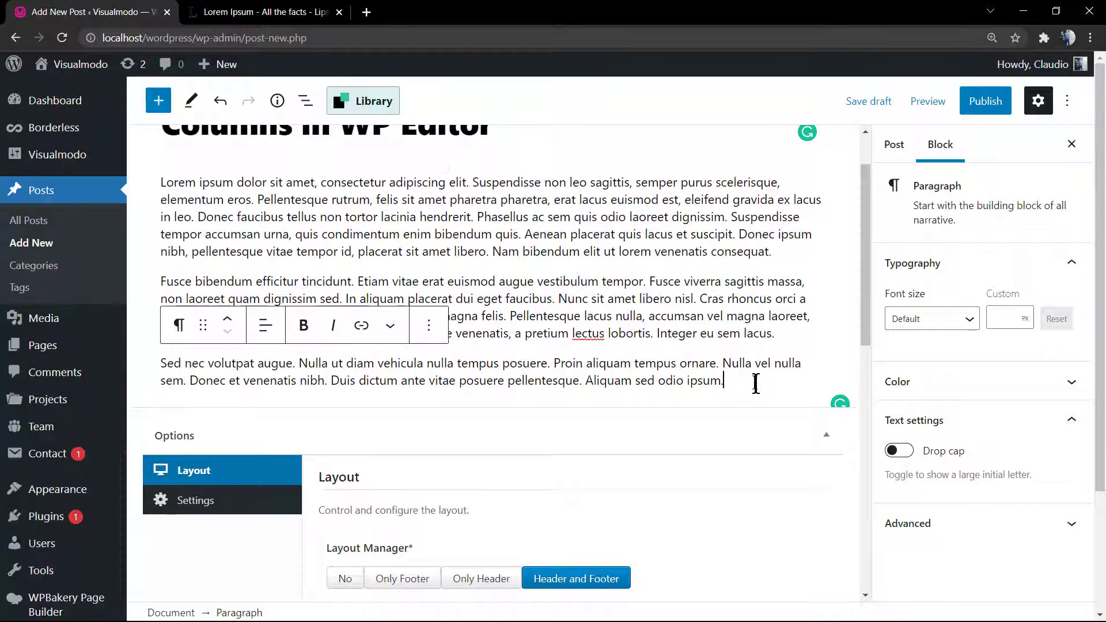
Step: Add an empty block after the paragraphs and search the block inserter for 'columns'
left_click(756, 384)
key("Return")
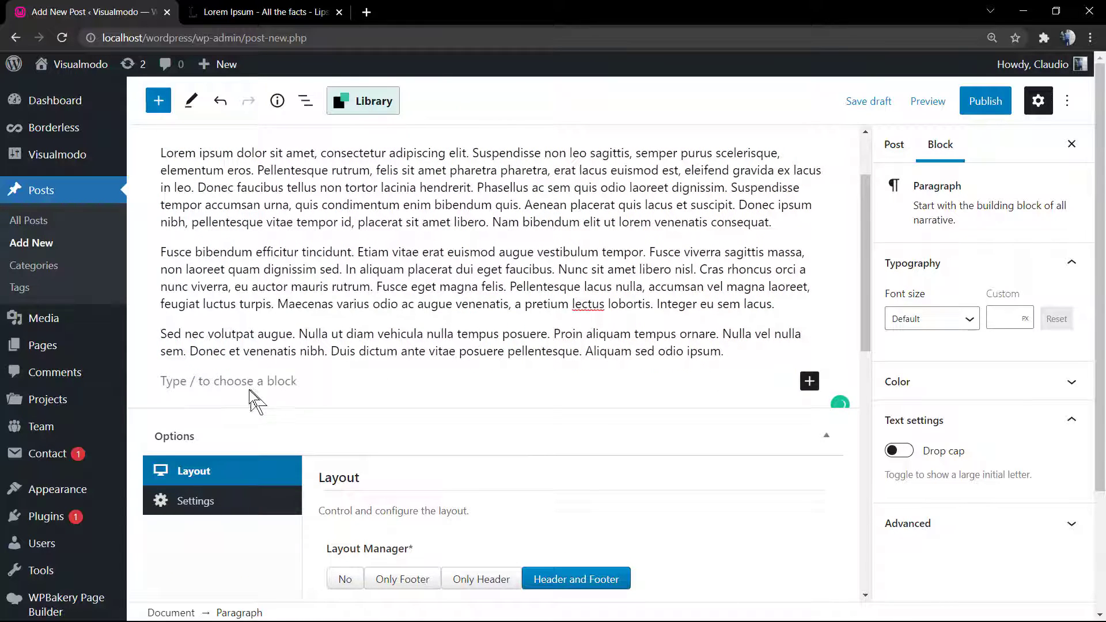
left_click(810, 382)
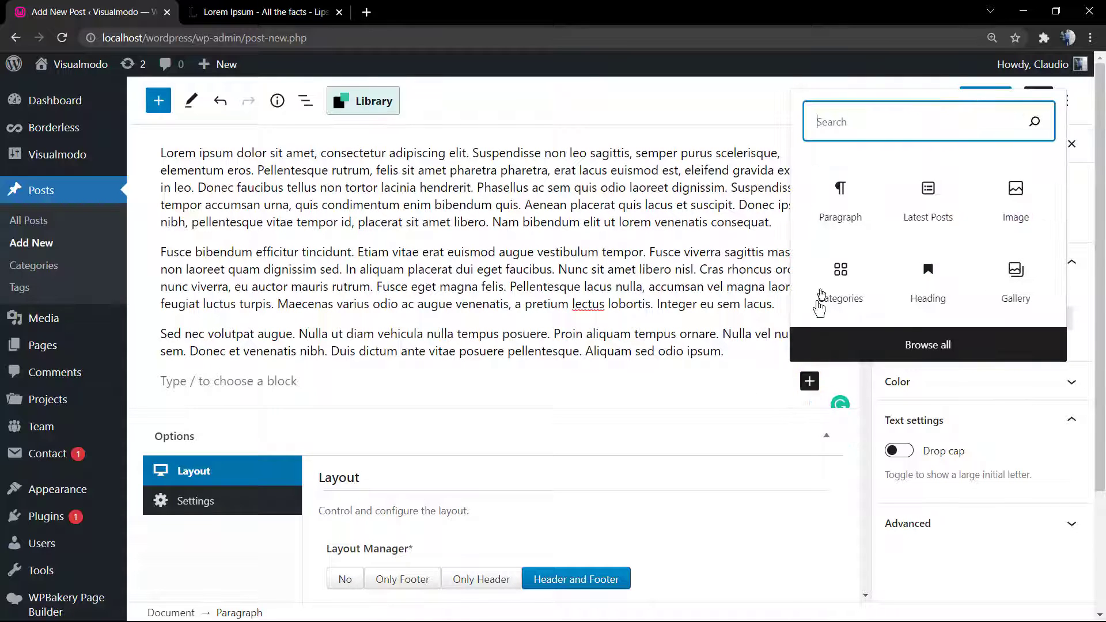
type("columns")
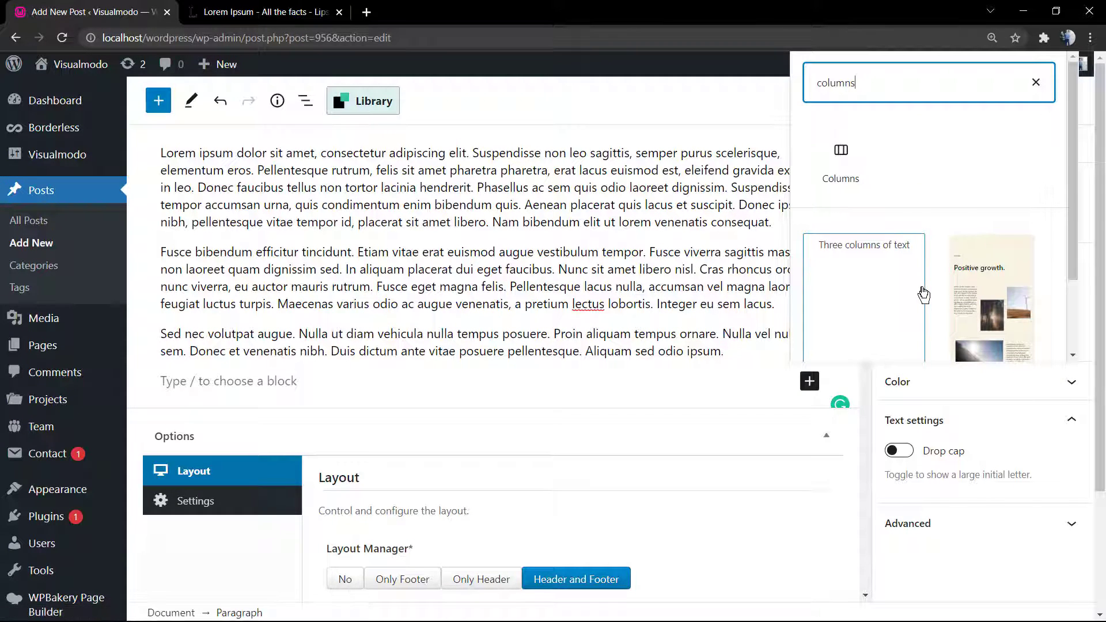
scroll(974, 288, "down", 1)
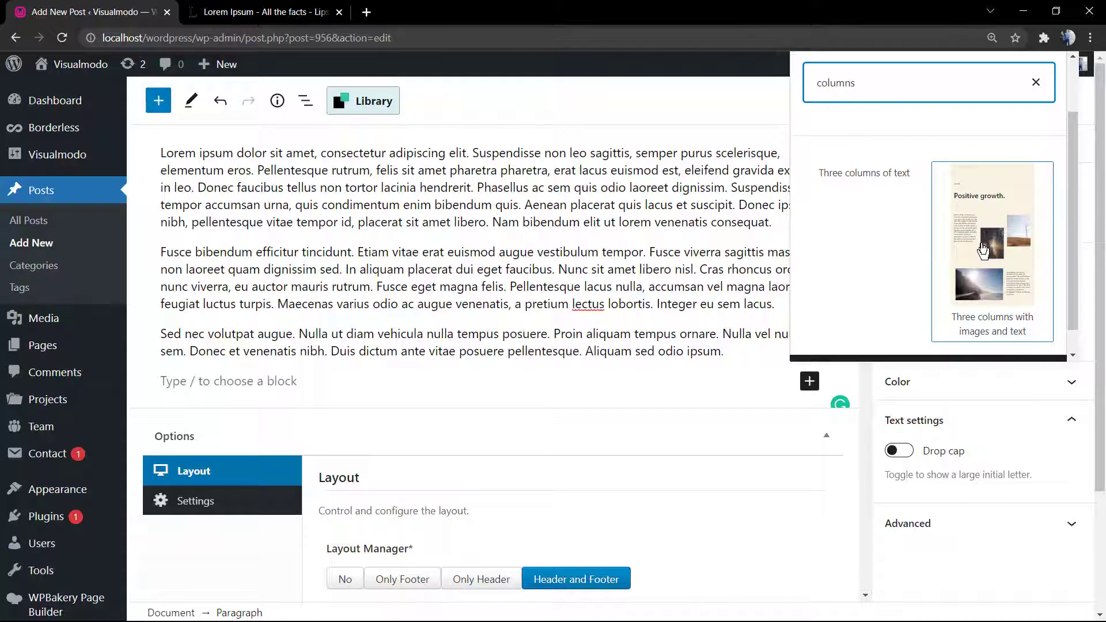
Step: Insert the 'Three columns with images and text' pattern below the paragraphs
left_click(983, 250)
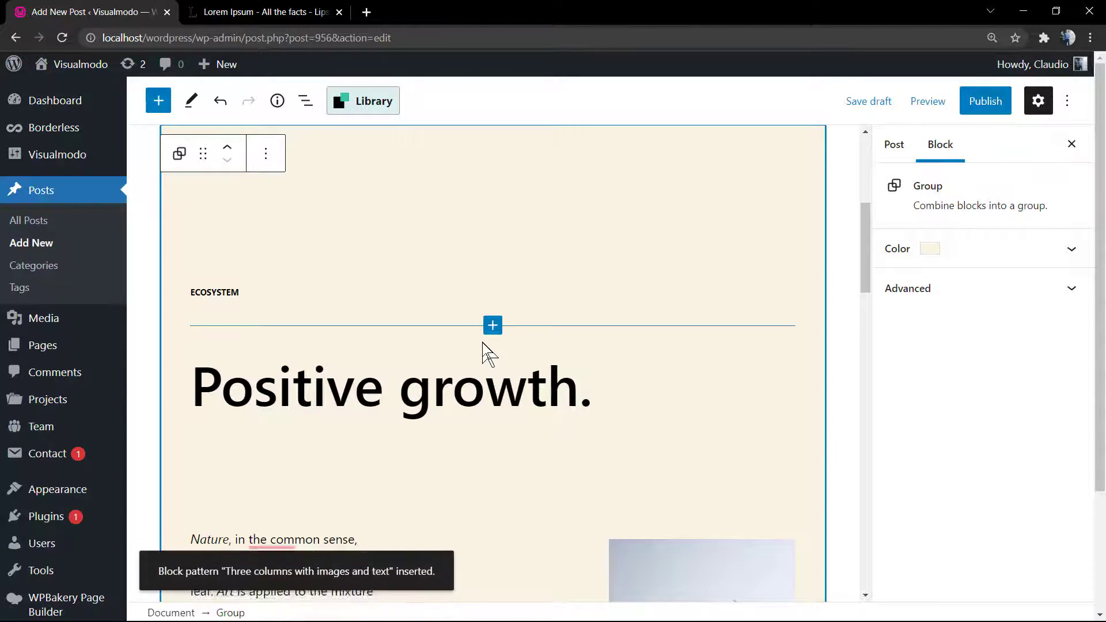
scroll(482, 351, "down", 3)
scroll(482, 371, "down", 3)
scroll(482, 372, "up", 8)
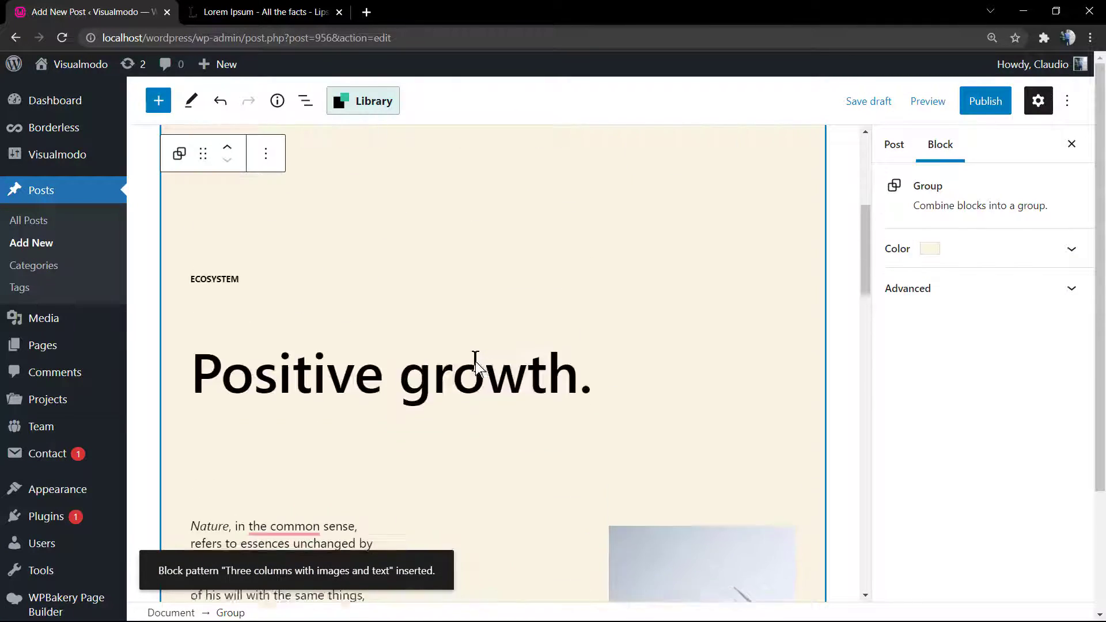
scroll(478, 372, "up", 3)
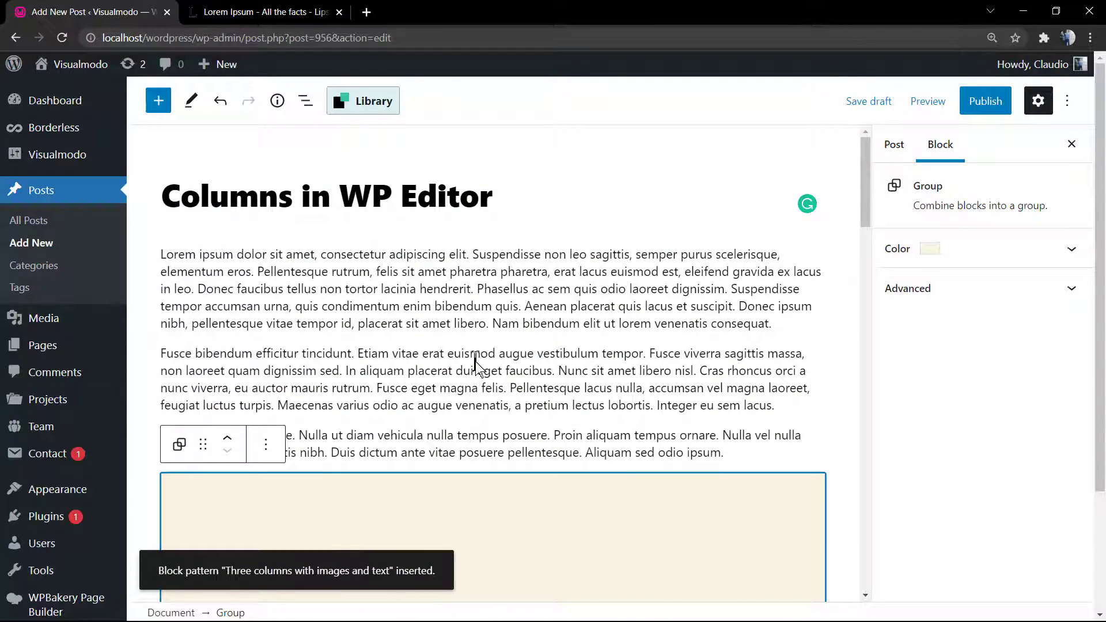
scroll(476, 364, "down", 5)
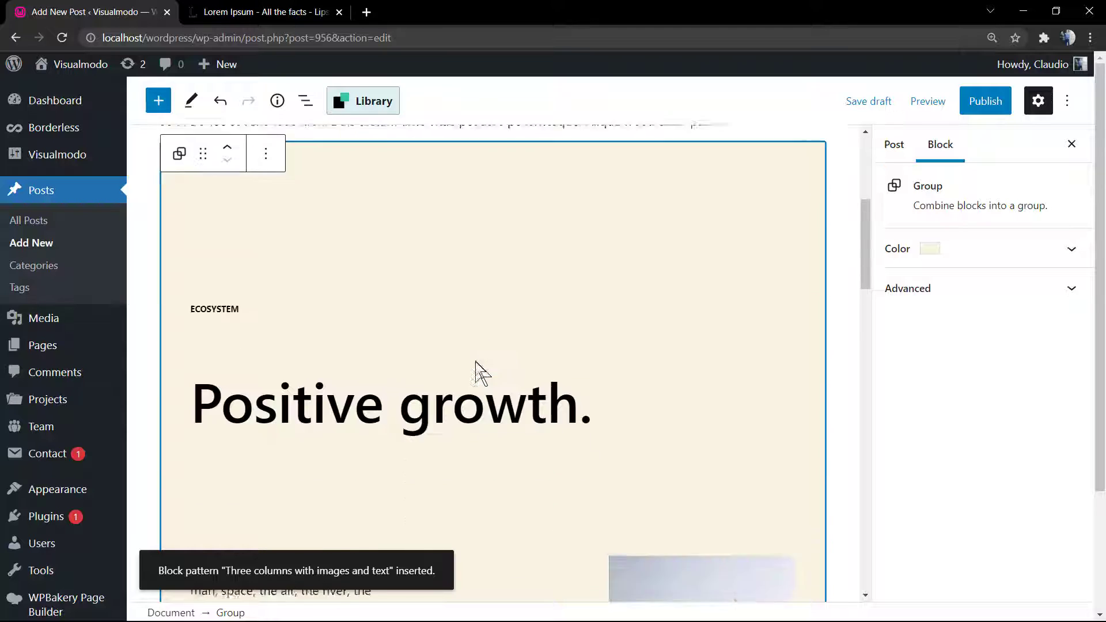
scroll(391, 320, "down", 1)
scroll(390, 319, "down", 6)
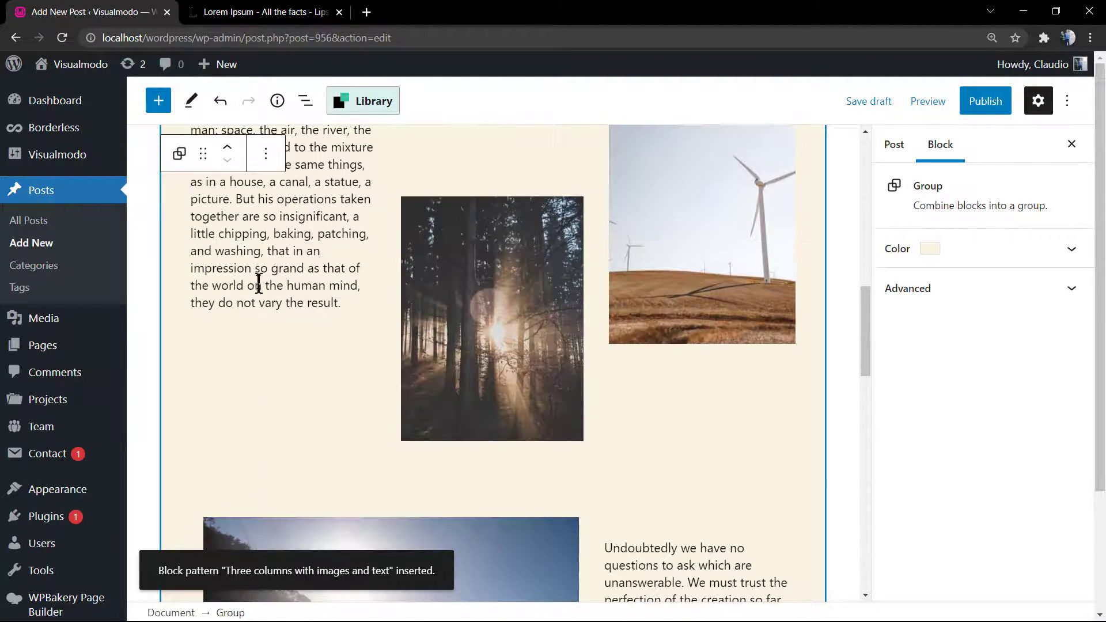
Step: Inspect the pattern's paragraph and images, then select its parent column and Columns block
left_click(252, 239)
scroll(514, 376, "up", 2)
left_click(520, 374)
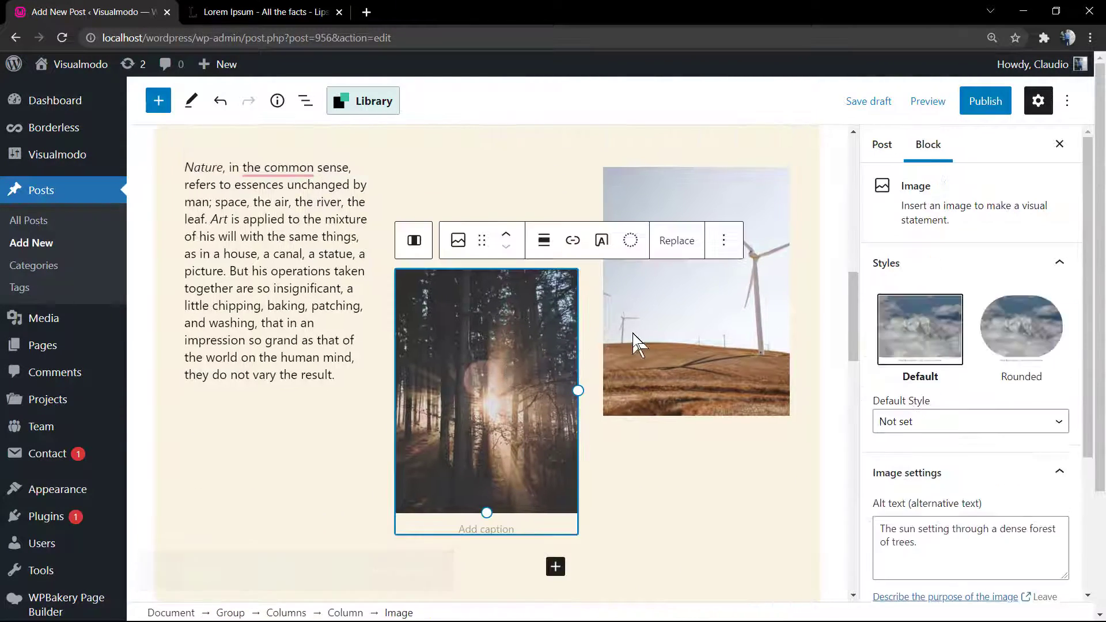
left_click(632, 333)
scroll(548, 329, "down", 7)
left_click(467, 342)
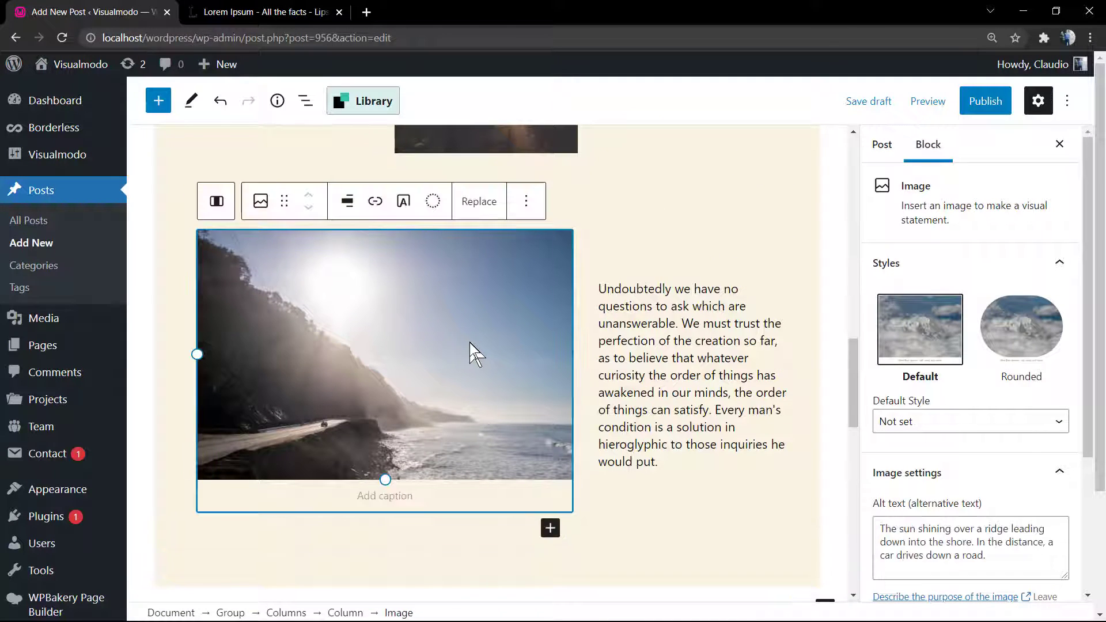
left_click(642, 322)
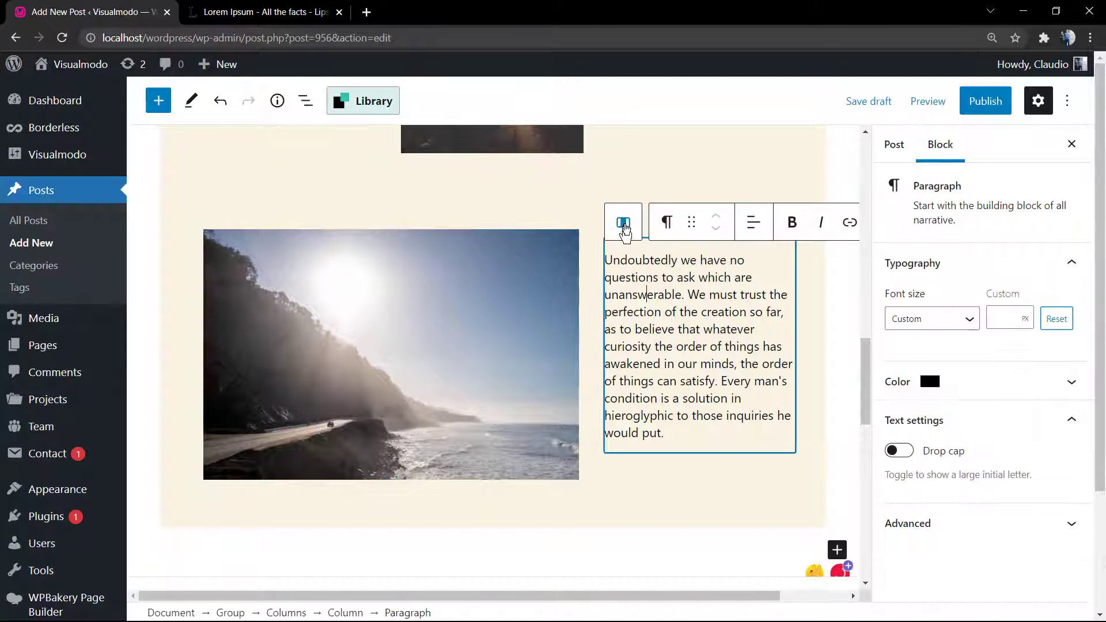
left_click(624, 225)
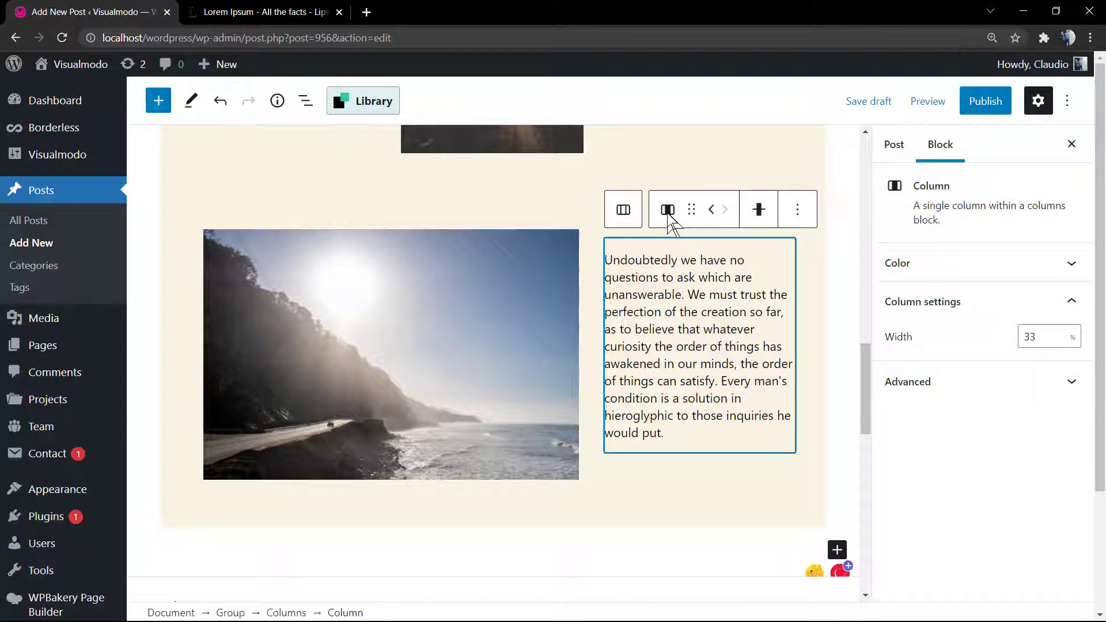
left_click(623, 210)
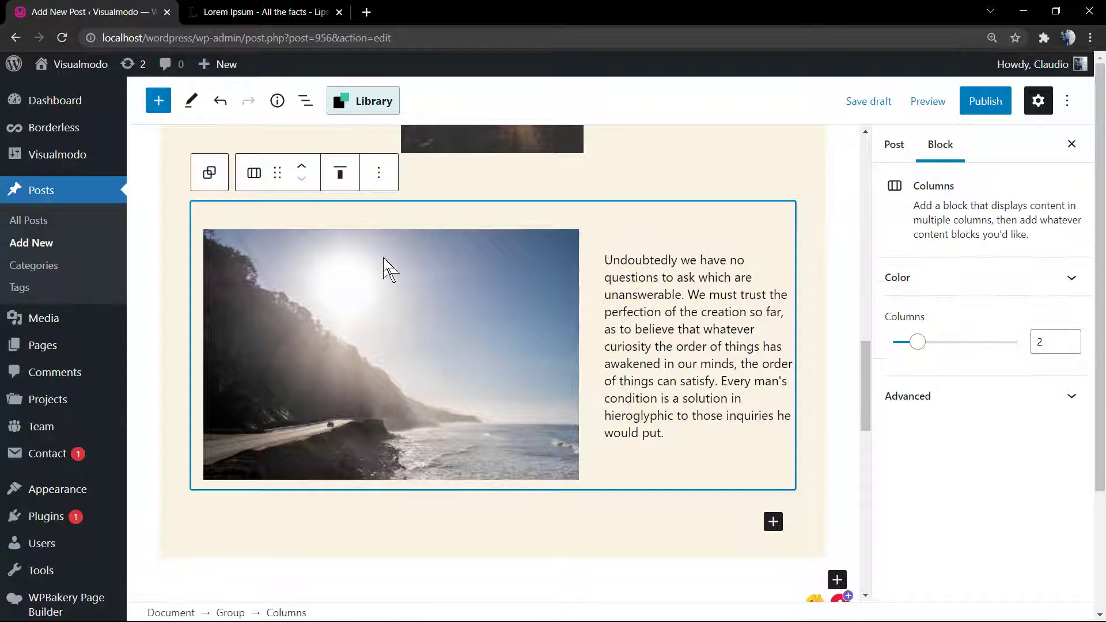
scroll(382, 257, "up", 15)
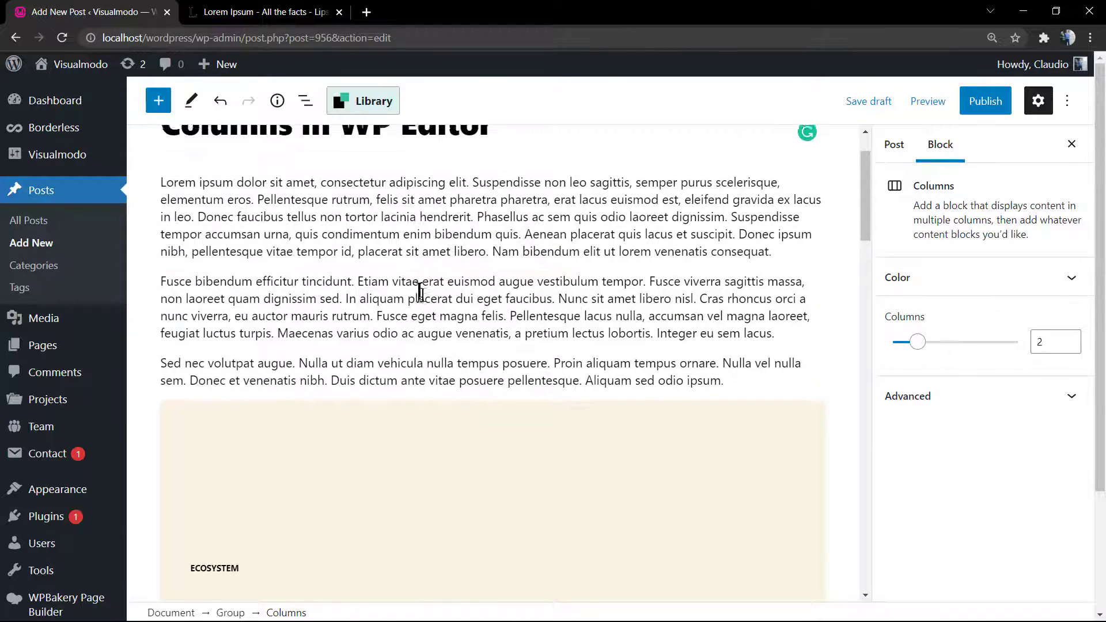
Step: Add an empty block after the first Lorem Ipsum paragraph and search the inserter for 'column'
scroll(424, 296, "down", 5)
scroll(689, 321, "up", 6)
left_click(798, 327)
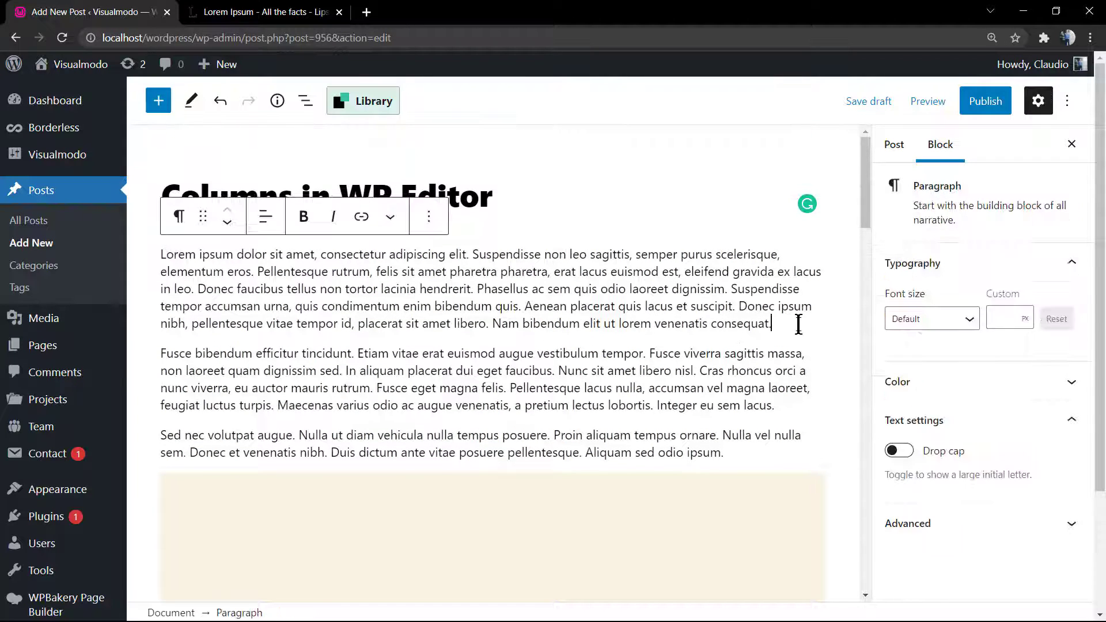
key("Return")
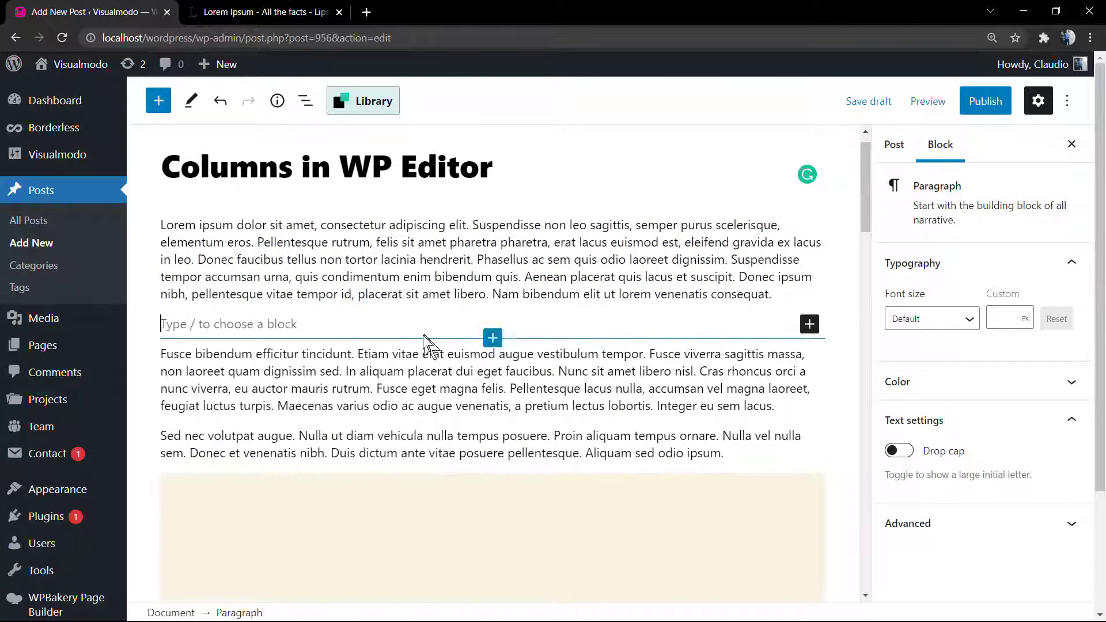
left_click(809, 324)
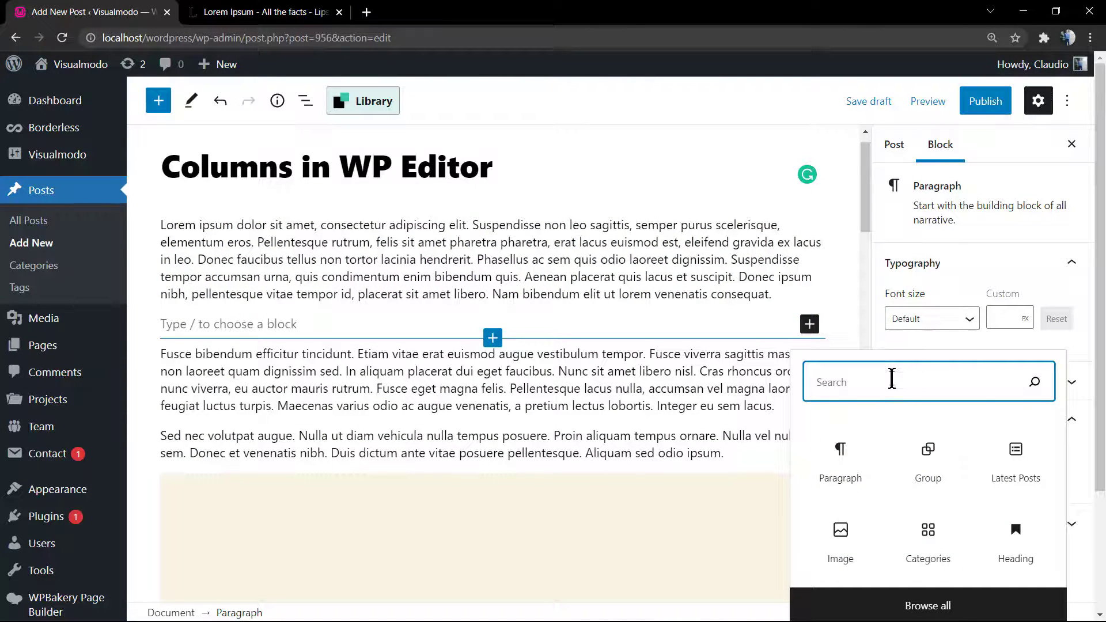
type("column")
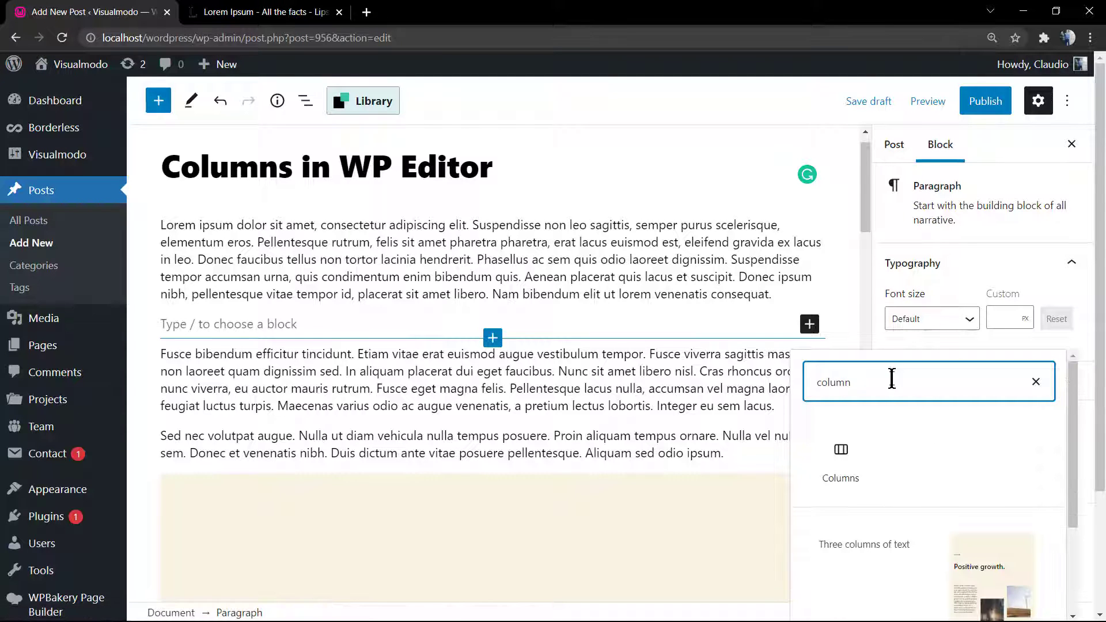
Step: Insert a 33/33/33 Columns block and drag the 'Fusce bibendum' paragraph into its first column
left_click(856, 479)
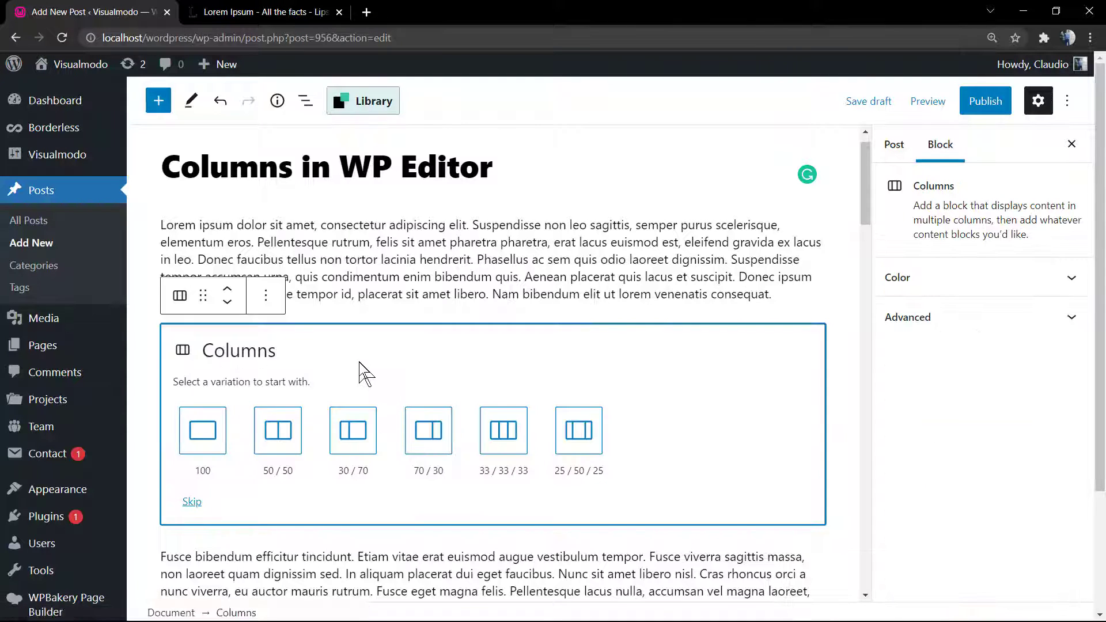
scroll(345, 372, "down", 1)
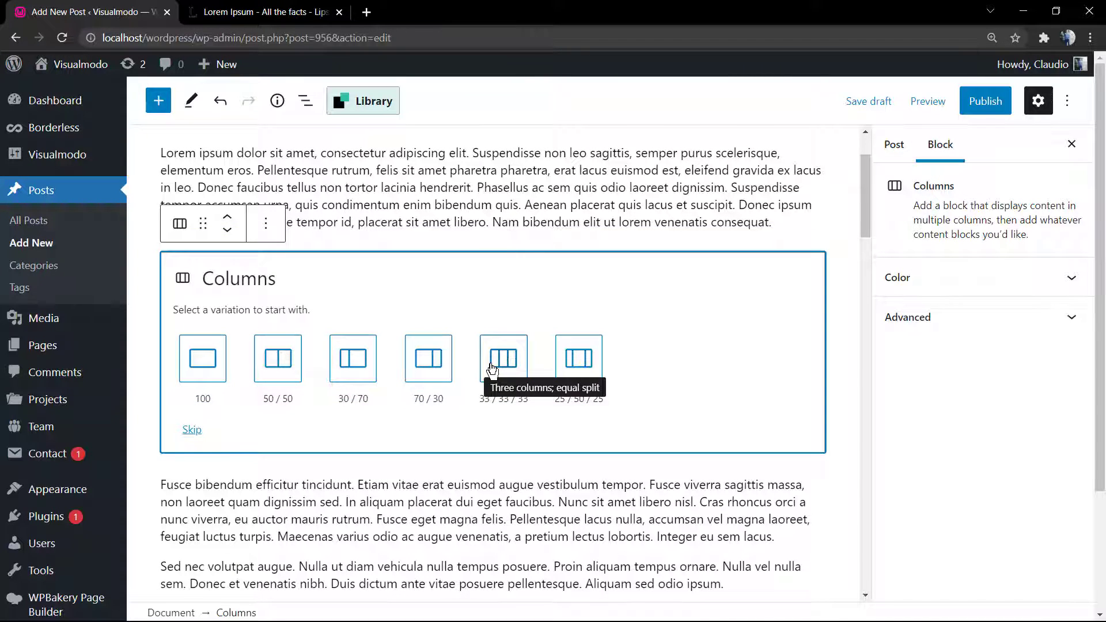
left_click(491, 369)
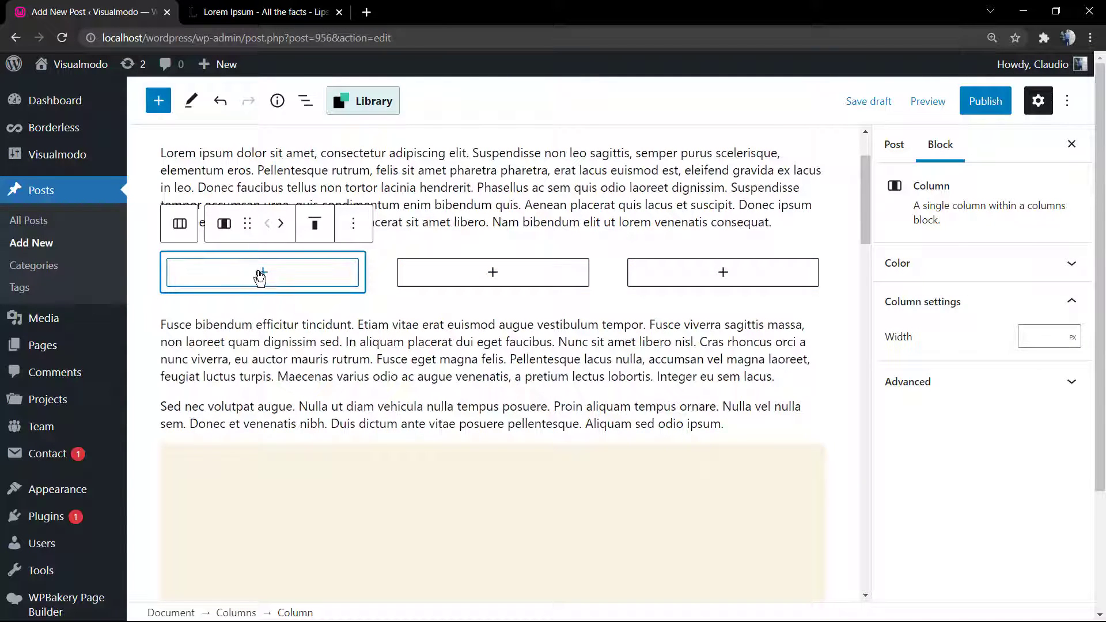
left_click(270, 338)
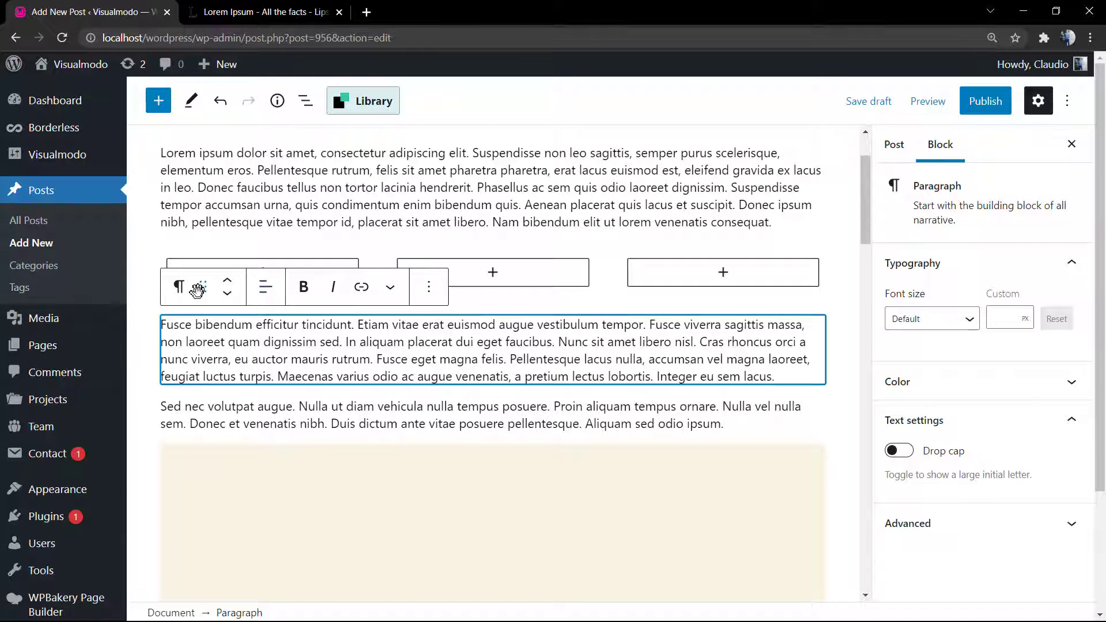
left_click_drag(198, 290, 247, 283)
Step: Add an image block to the middle column using the green chart illustration from the Media Library
left_click(494, 349)
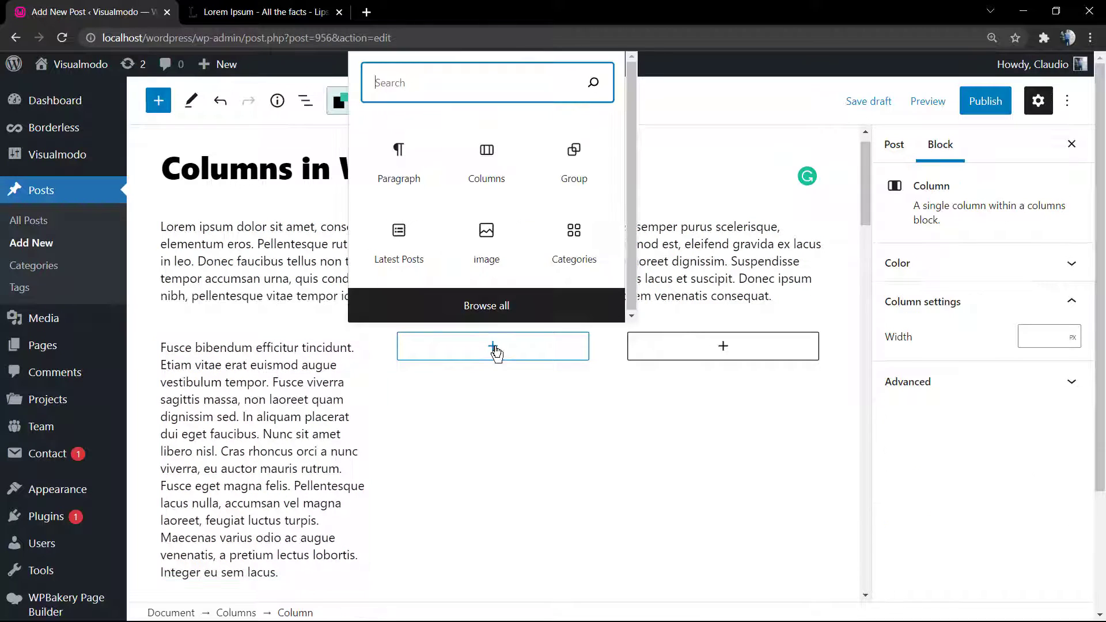
left_click(487, 246)
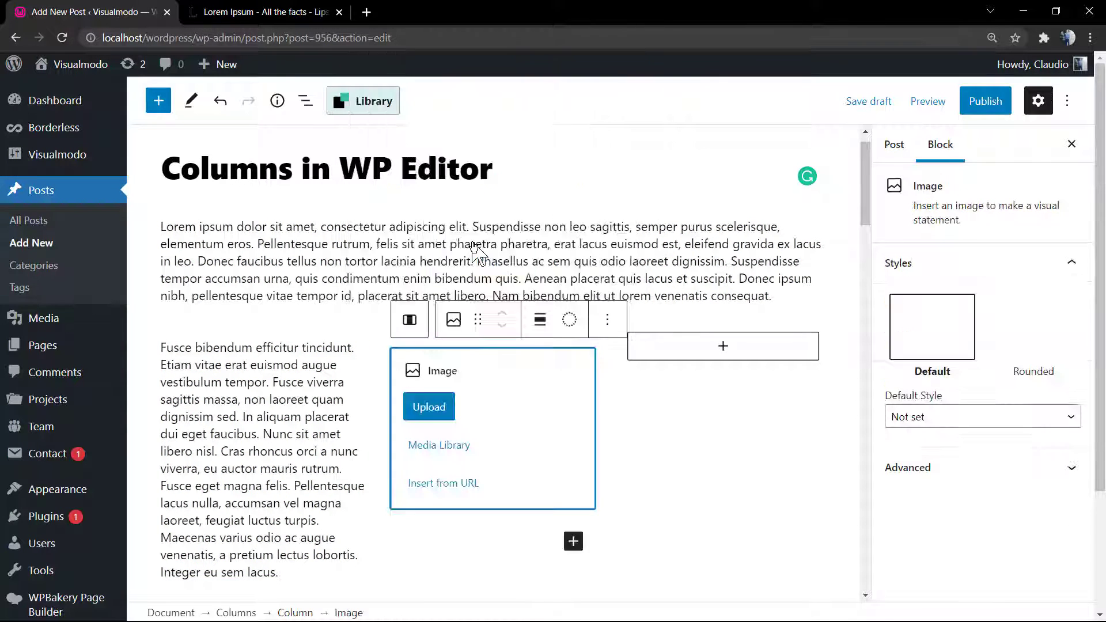
left_click(435, 446)
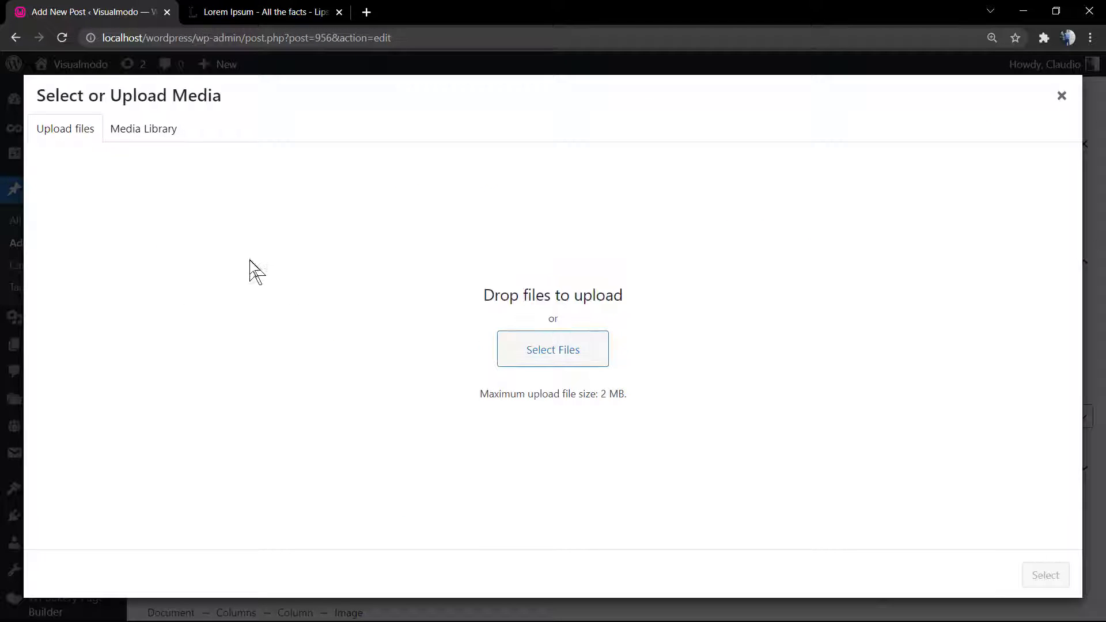
left_click(137, 132)
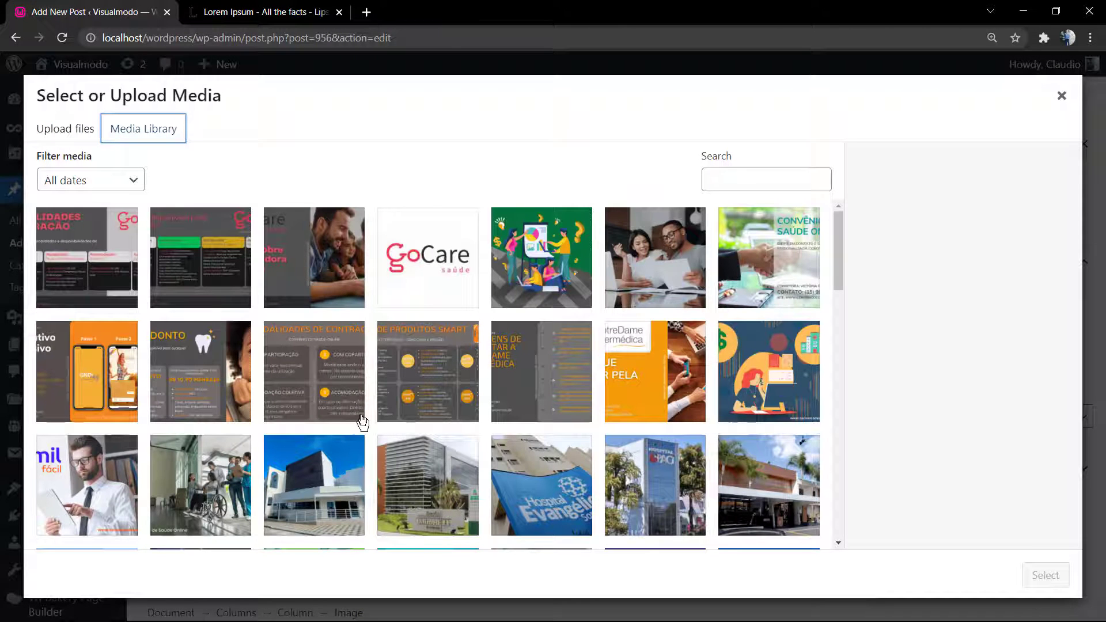
left_click(523, 302)
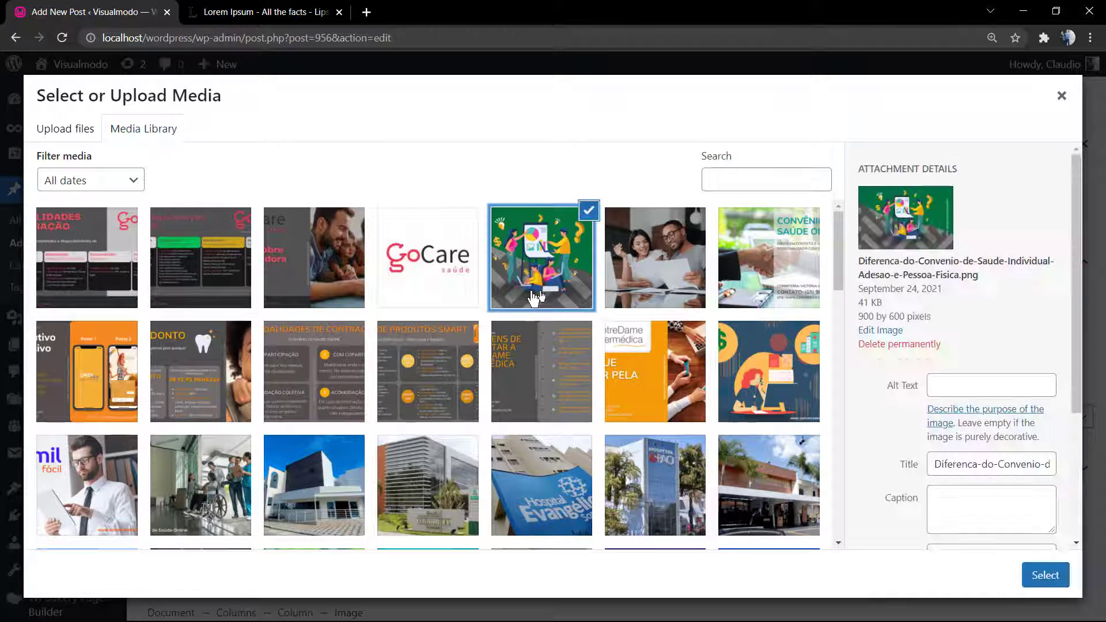
left_click(1043, 575)
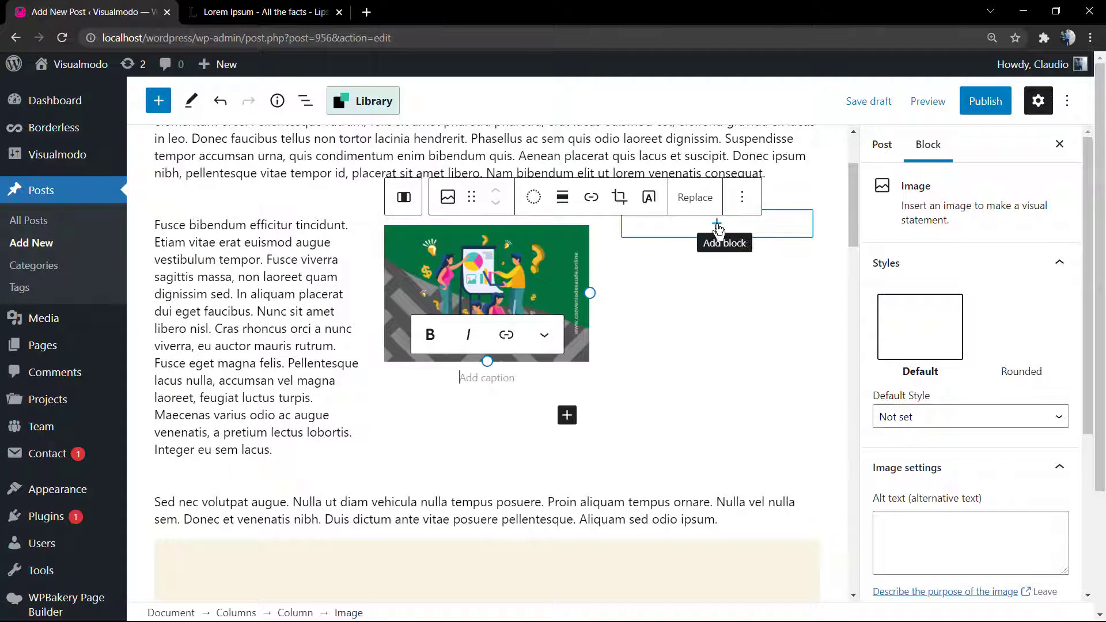
Step: Add a Contact Form 7 block, set to Contact form 1, in the third column
left_click(717, 226)
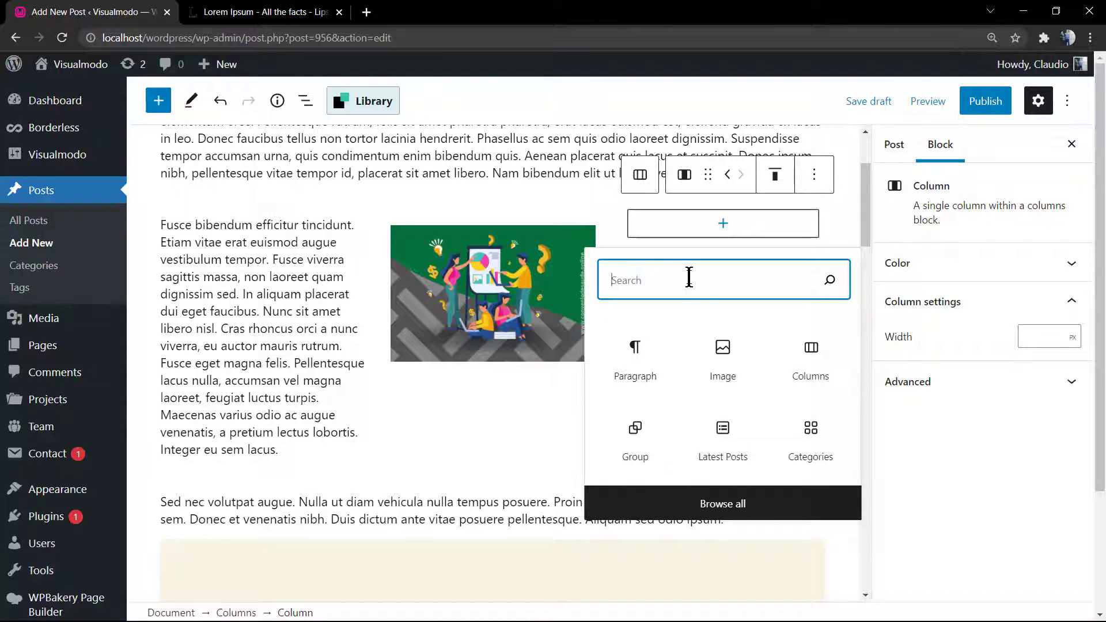
type("cont")
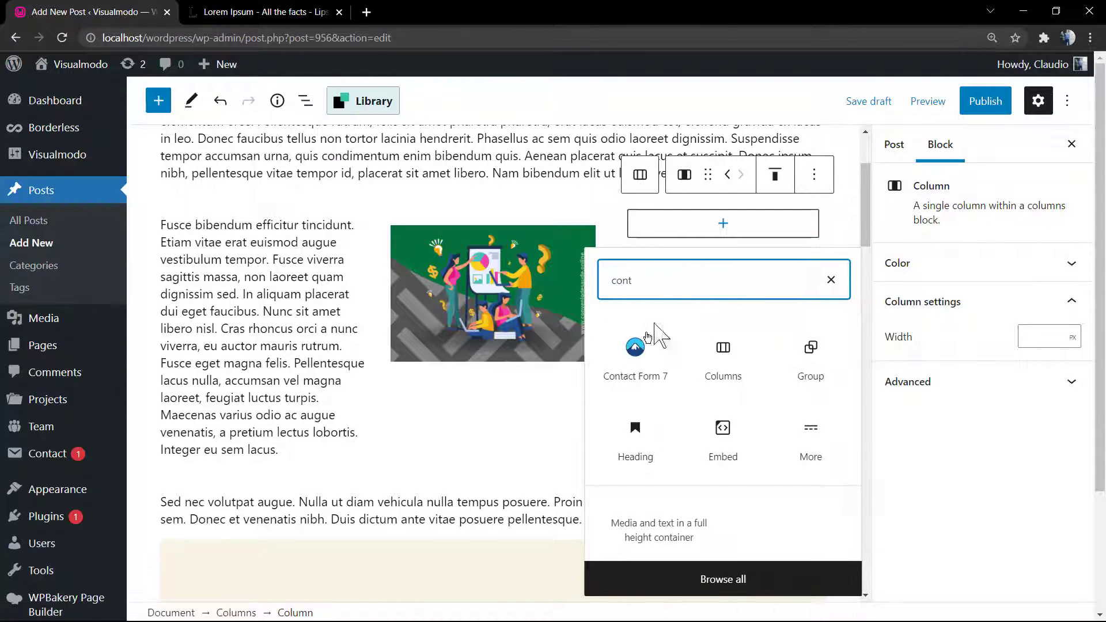
left_click(636, 347)
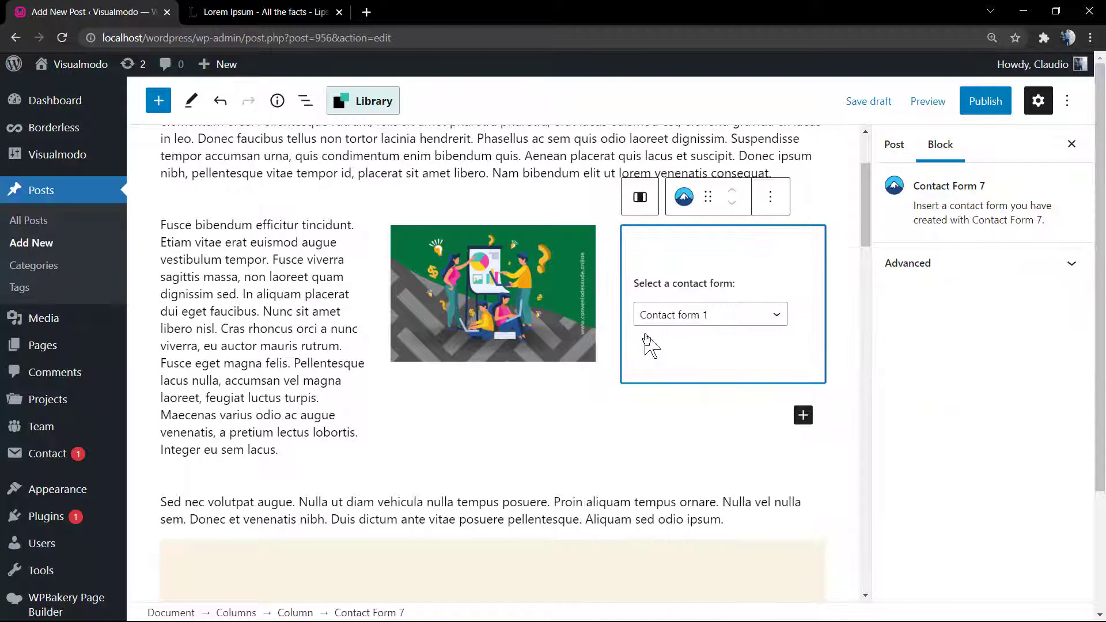
Step: Add an empty paragraph below the contact form and review the column blocks
left_click(652, 466)
left_click(600, 461)
left_click(694, 418)
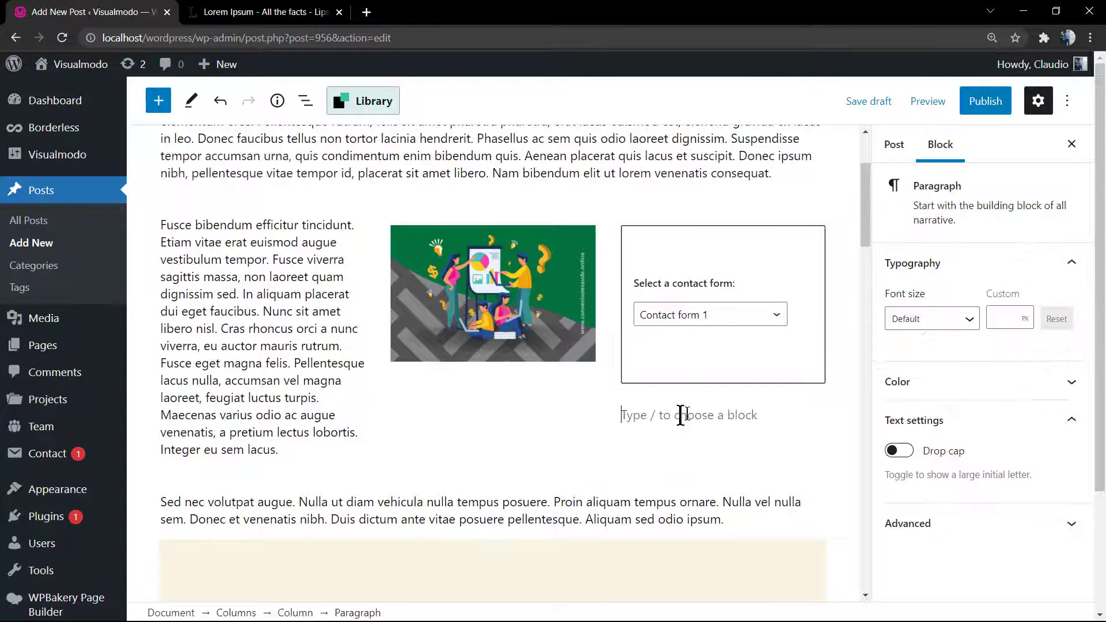
left_click(741, 363)
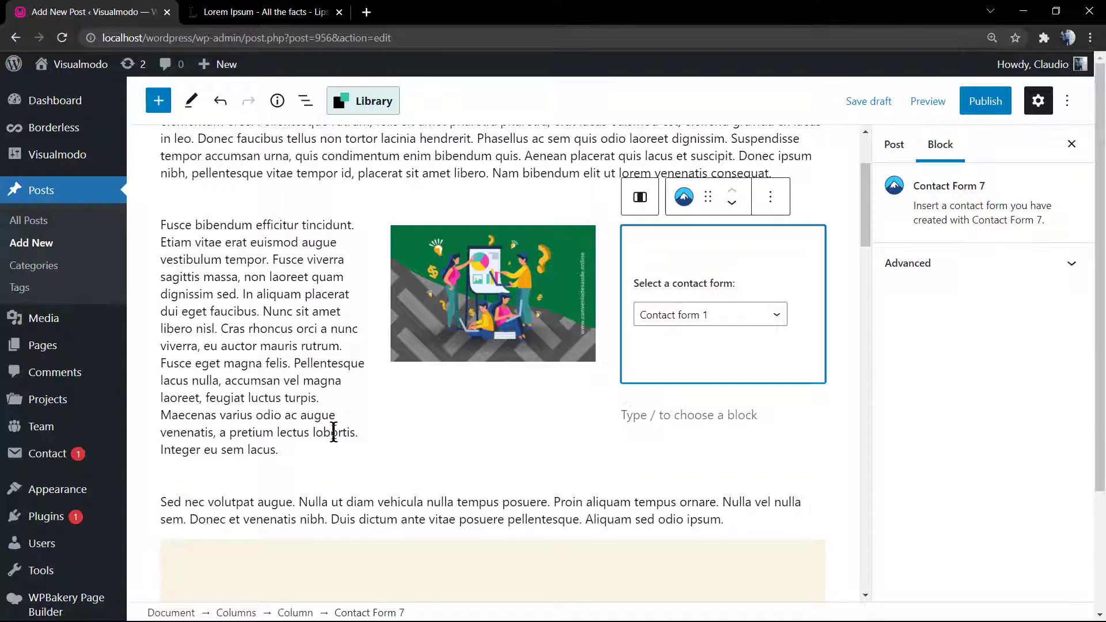
left_click(333, 432)
scroll(333, 432, "up", 1)
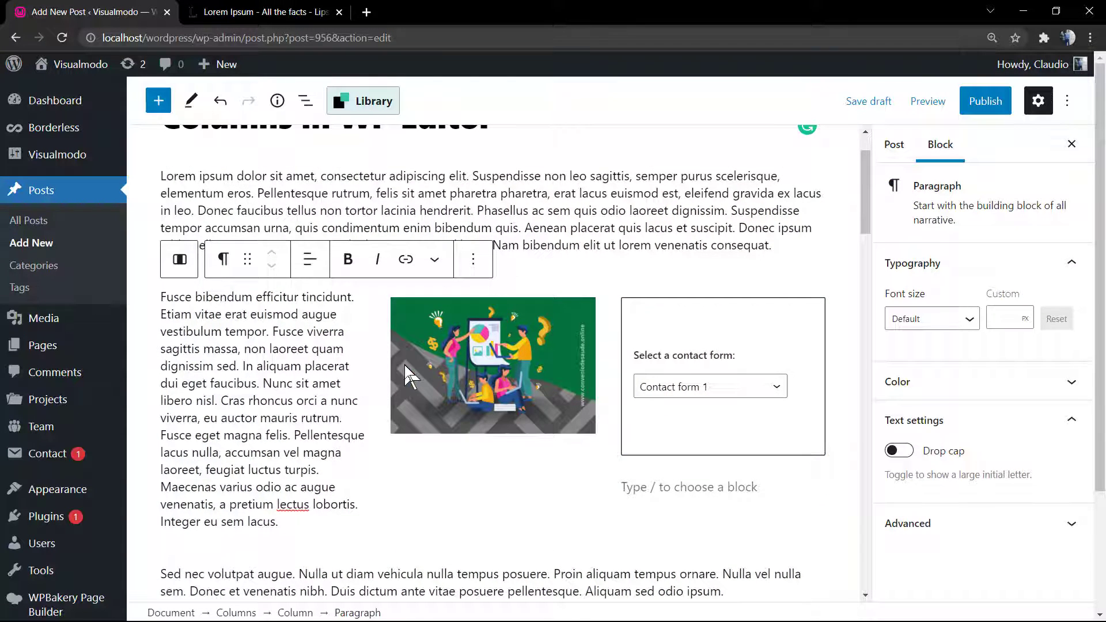
left_click(405, 366)
mouse_move(372, 408)
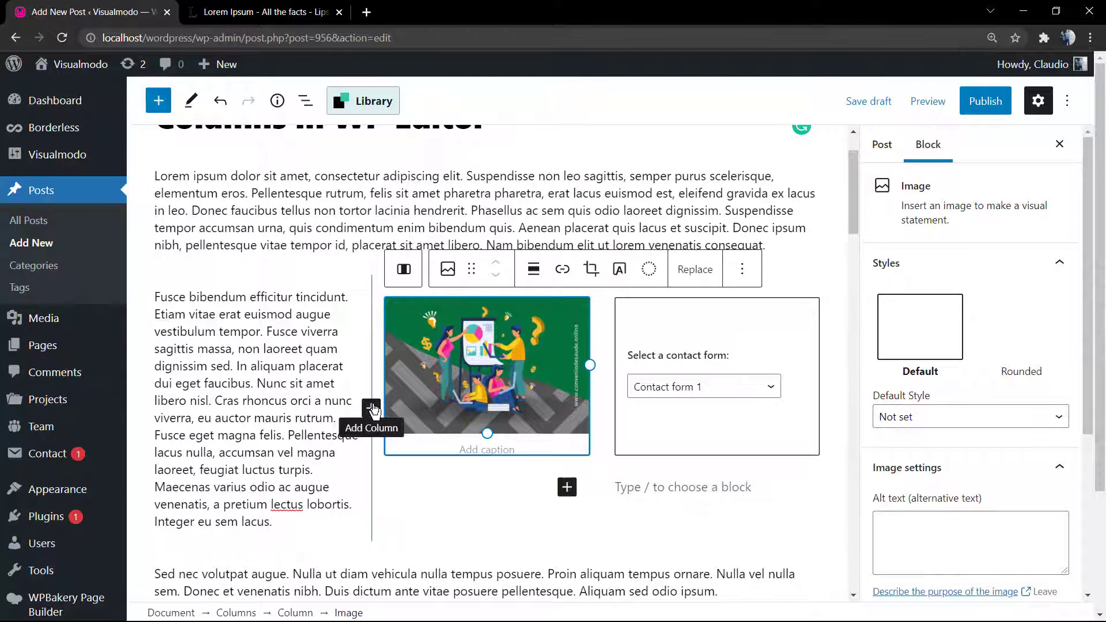
left_click(372, 408)
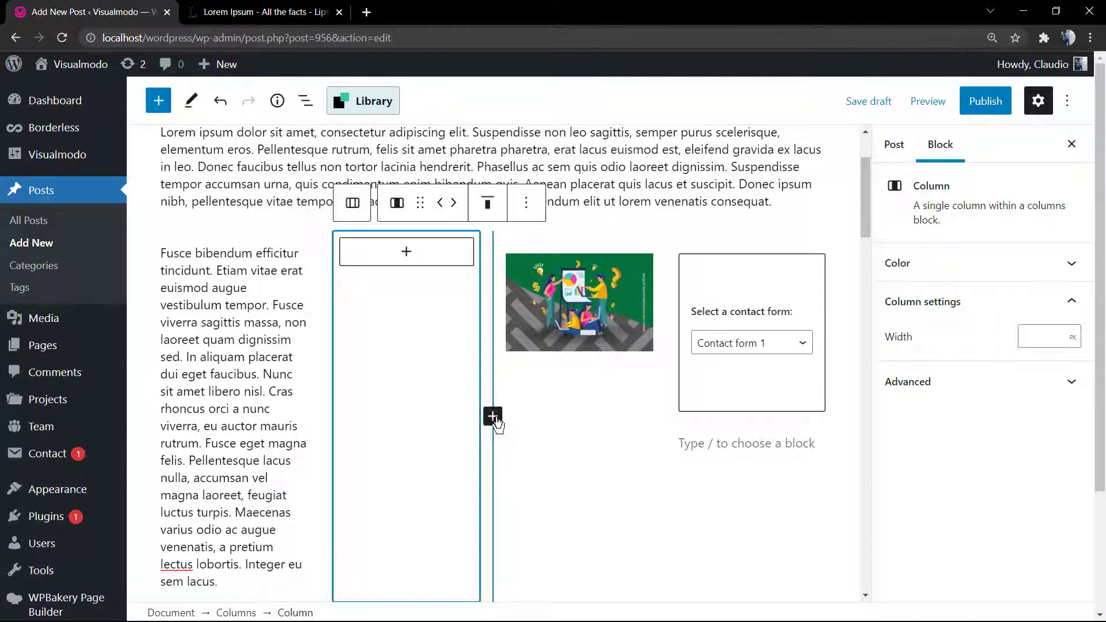
left_click(492, 416)
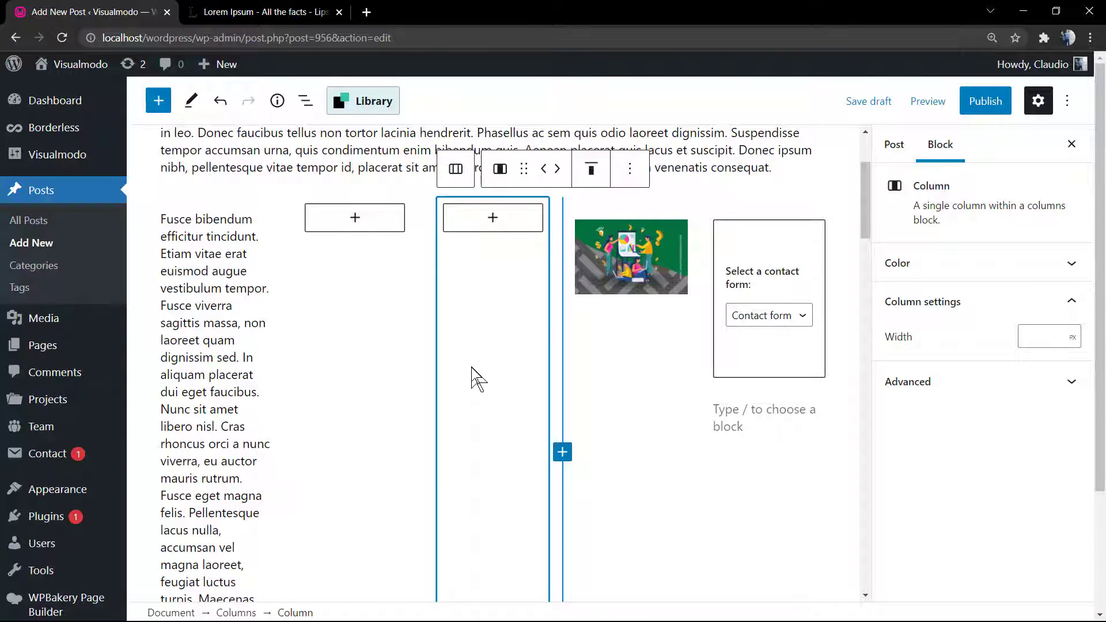
key("ctrl+z")
key("ctrl+z")
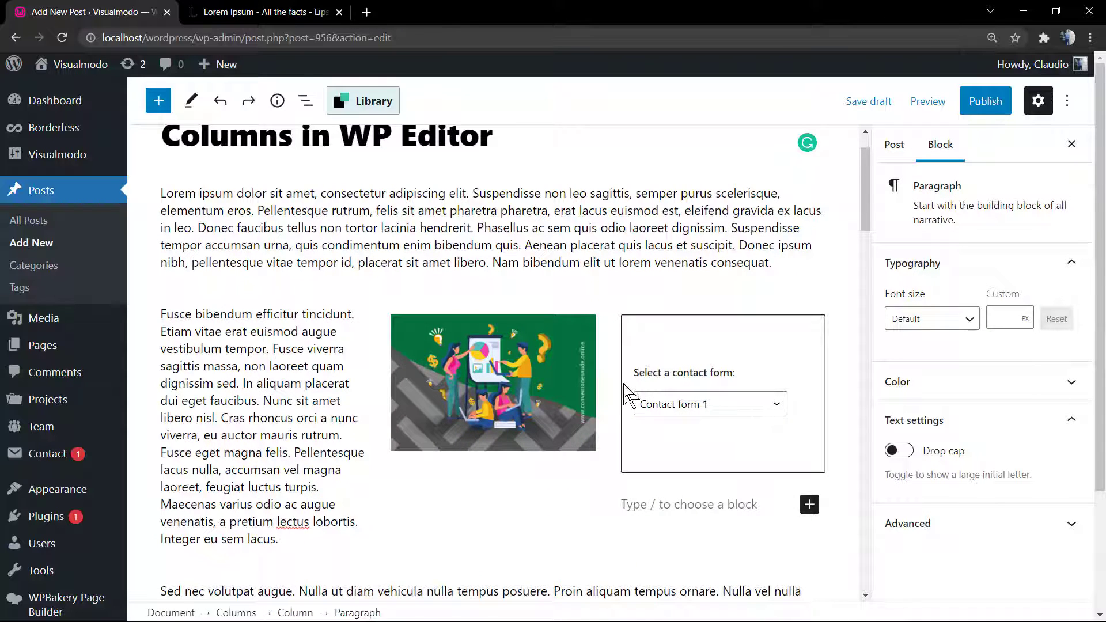
scroll(625, 395, "down", 3)
scroll(615, 384, "up", 3)
left_click(465, 346)
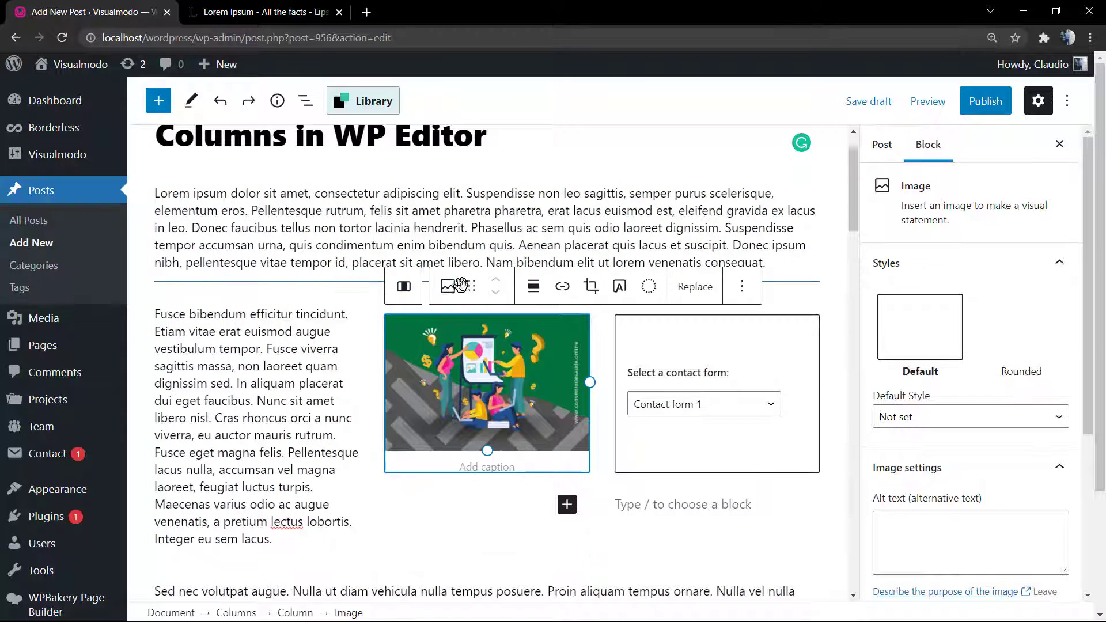
left_click_drag(471, 287, 215, 351)
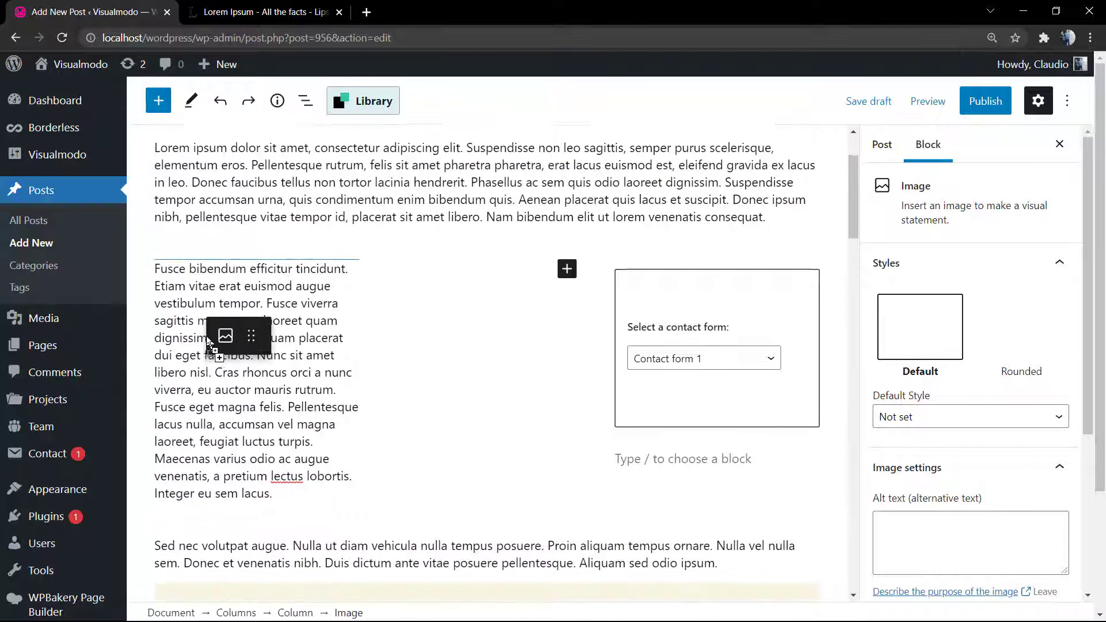
left_click_drag(210, 345, 222, 326)
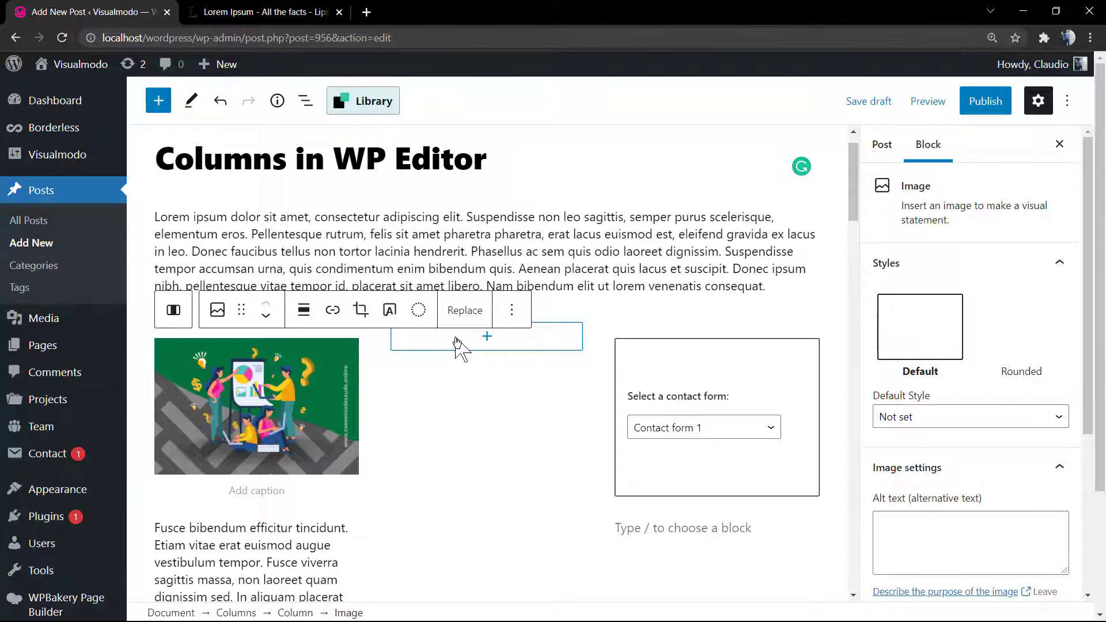
left_click(458, 343)
left_click(457, 344)
left_click(478, 287)
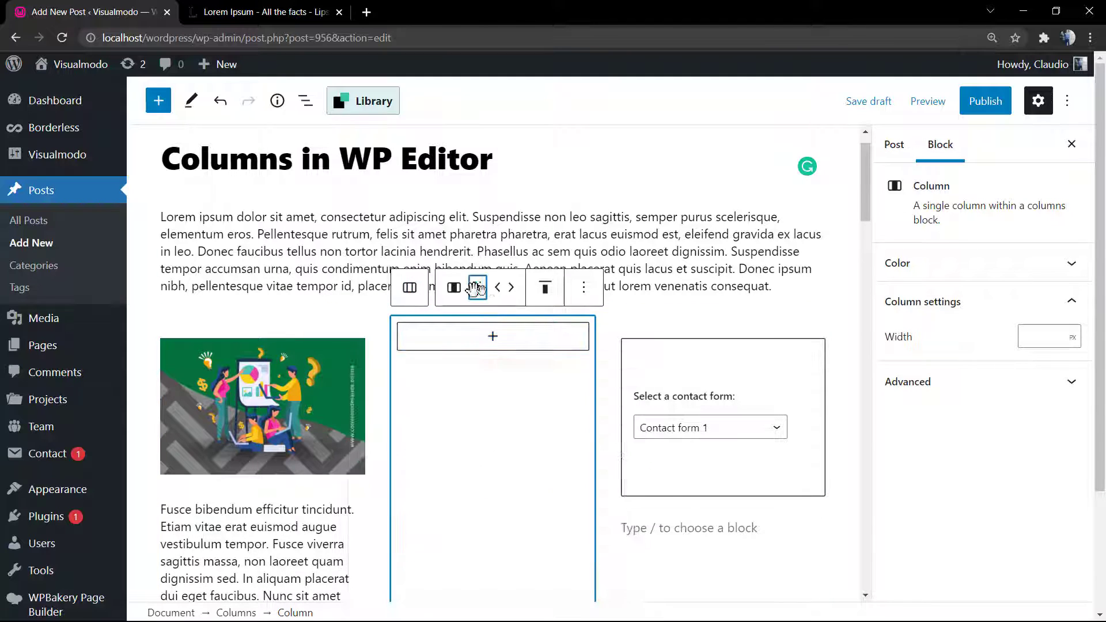
left_click_drag(478, 287, 773, 334)
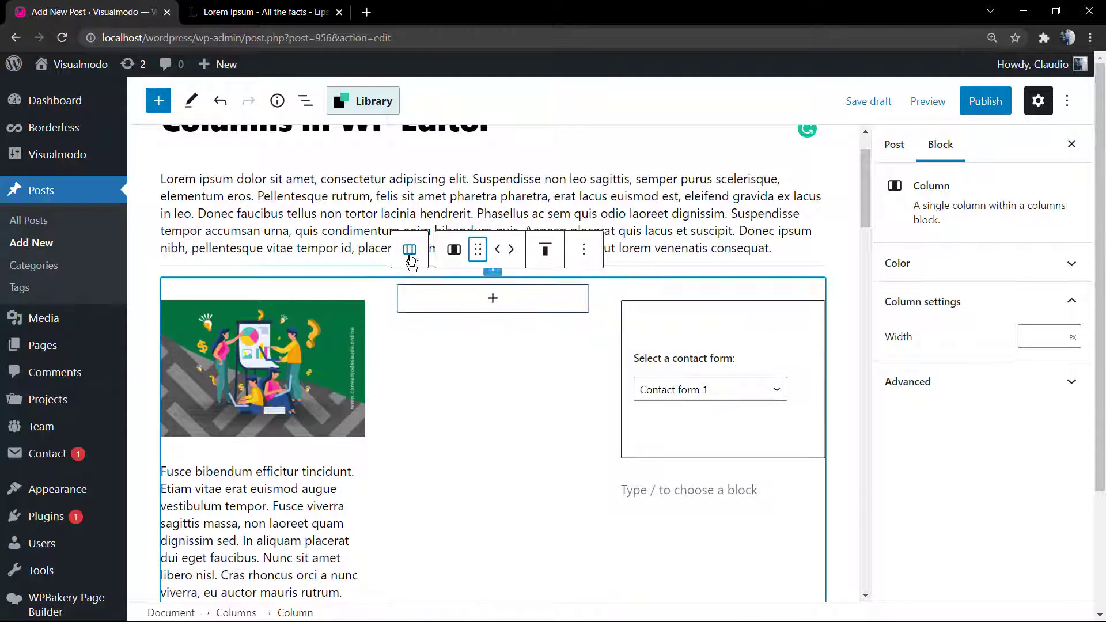
left_click(511, 249)
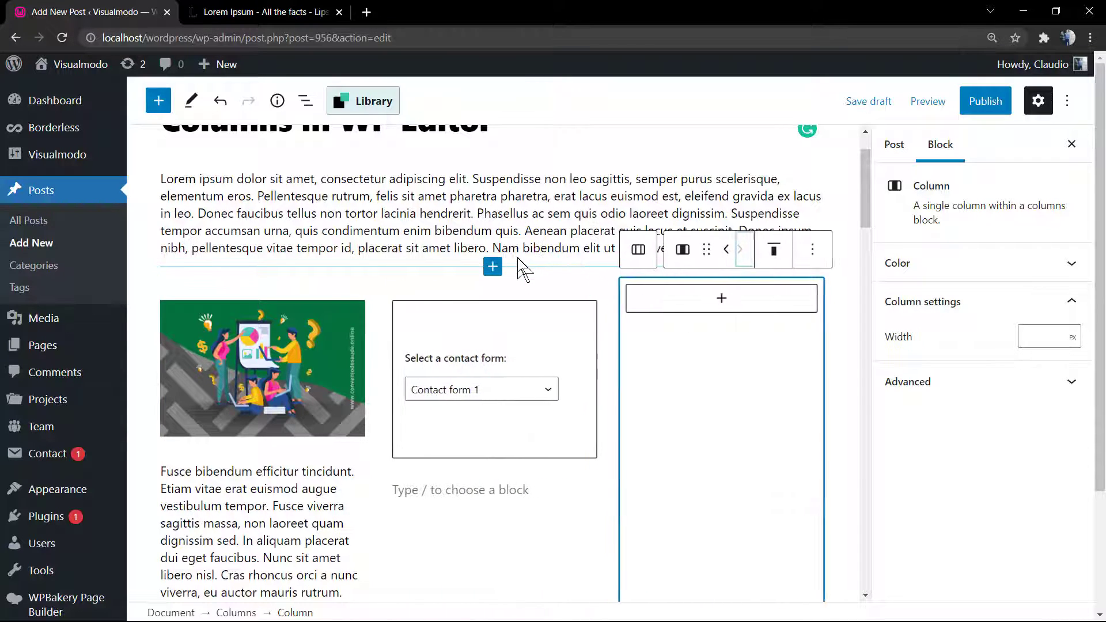
left_click(728, 249)
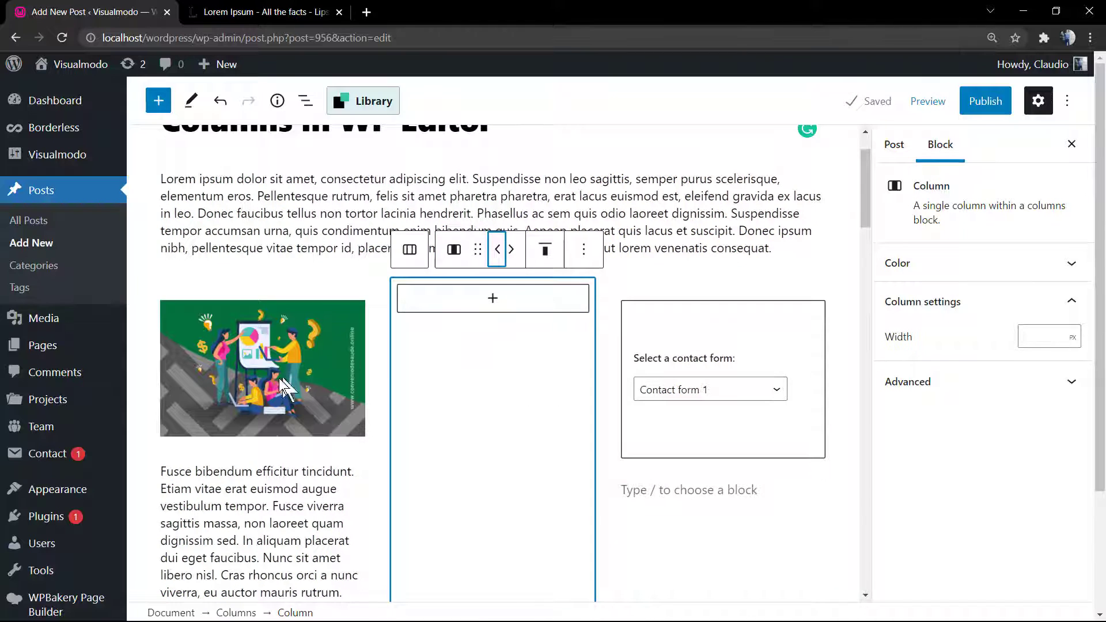
left_click(259, 367)
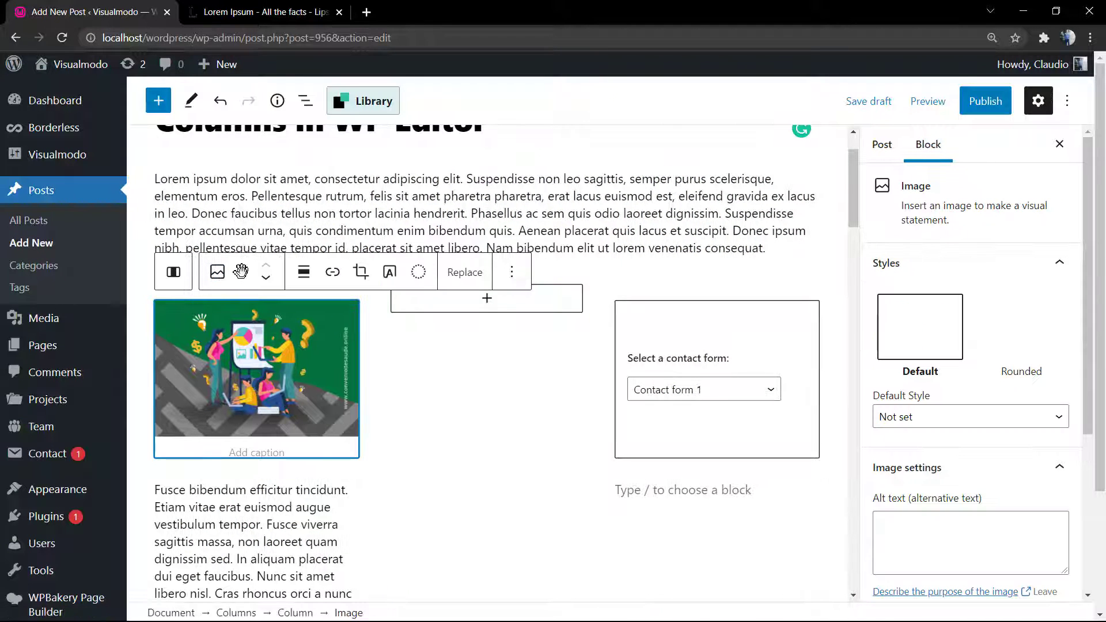
left_click_drag(241, 271, 492, 297)
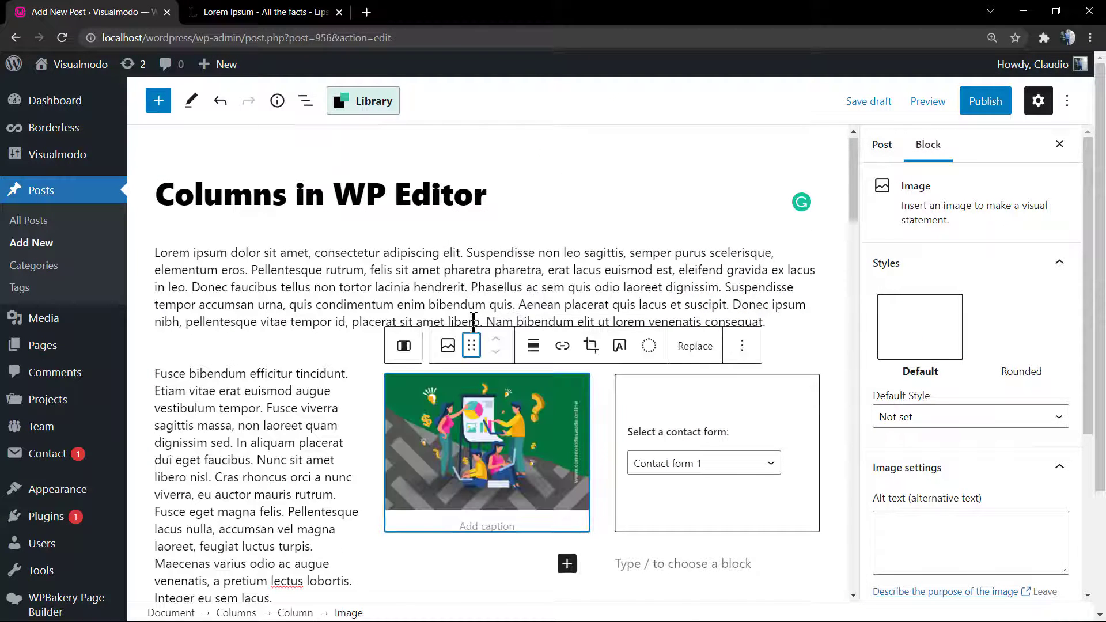
scroll(461, 346, "down", 2)
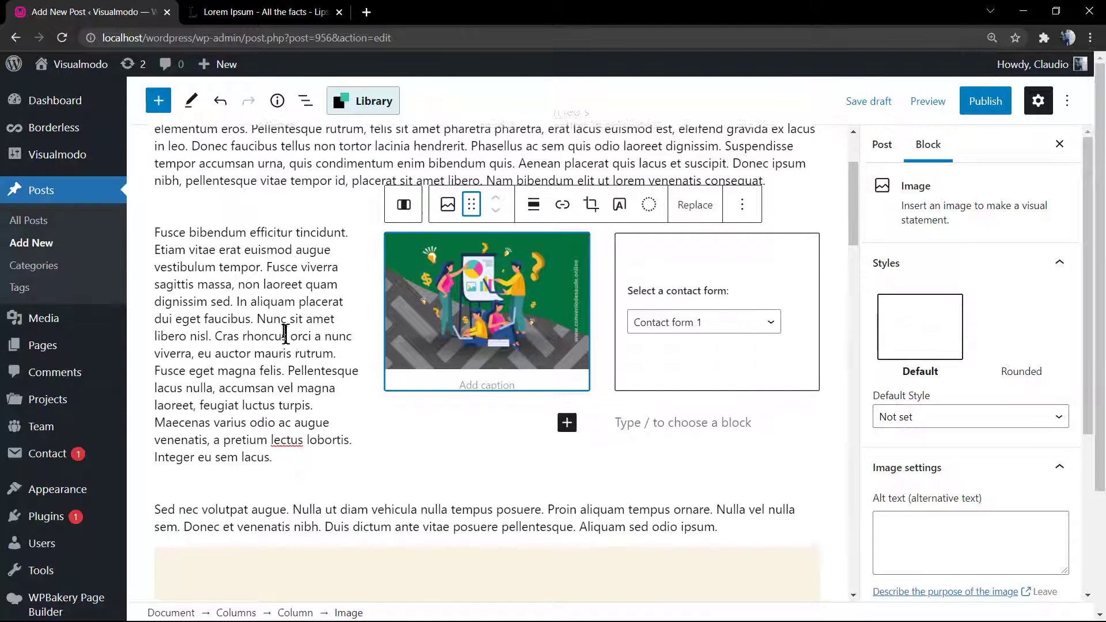
scroll(283, 330, "up", 2)
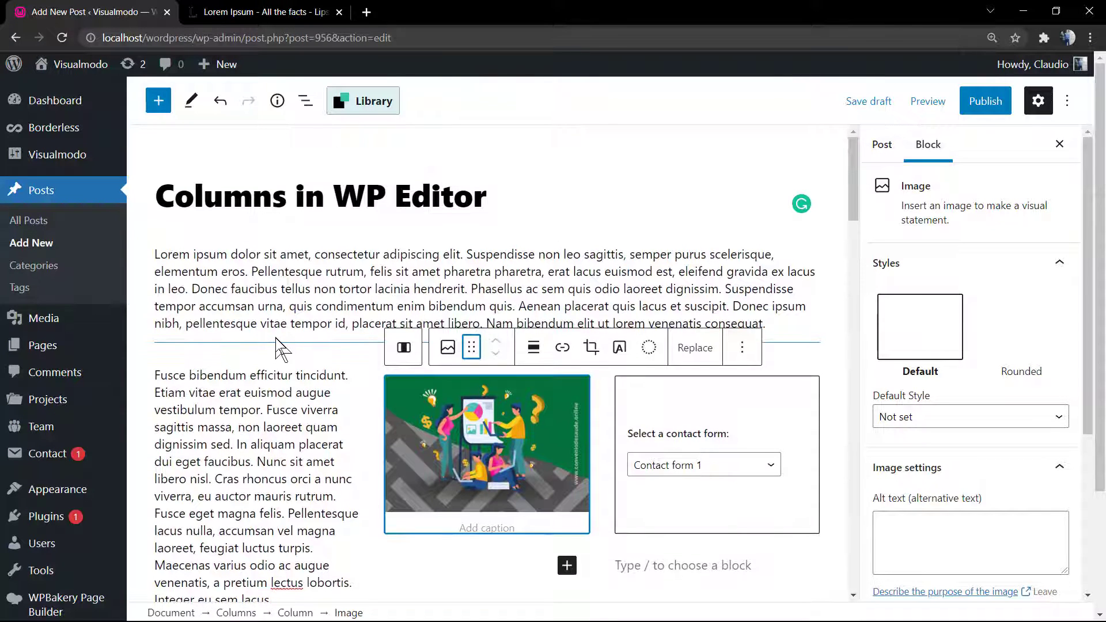